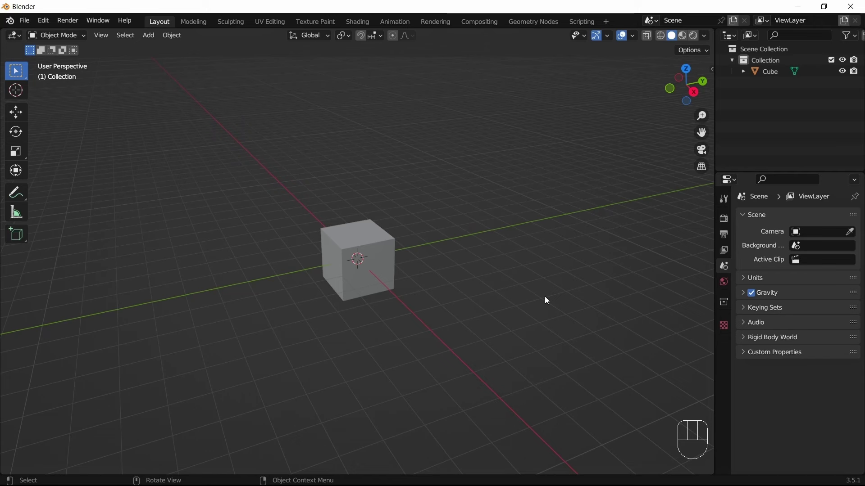
# Rename the default cube as Crate
pyautogui.click(382, 249)
pyautogui.press('F2')
pyautogui.write('Crate')
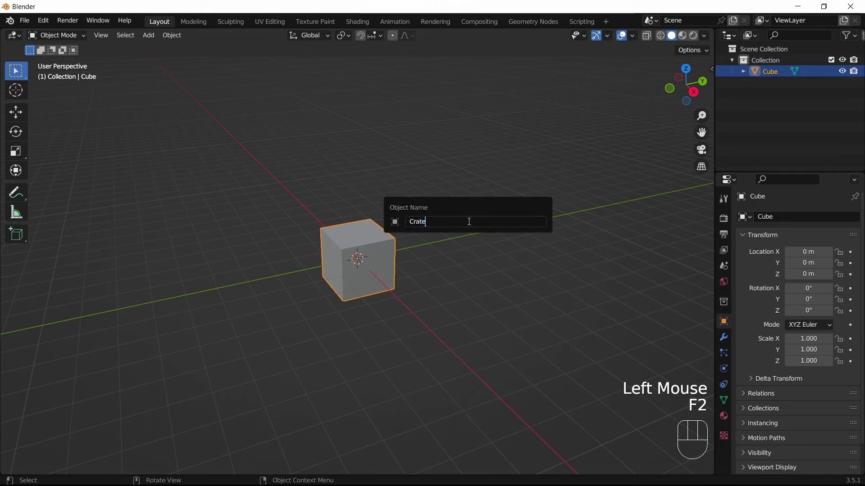
pyautogui.press('Return')
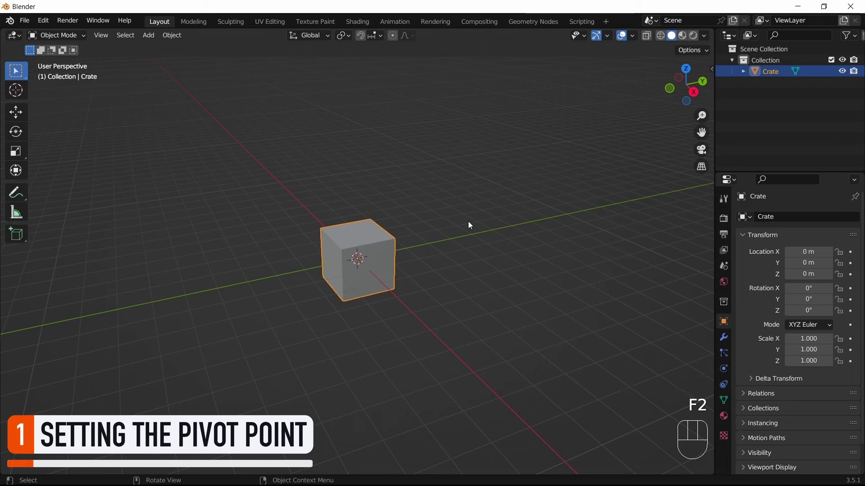
# Move the crate's entire mesh up 1 m along Z in Edit Mode so its origin sits at the base, and return to Object Mode
pyautogui.scroll(2, 419, 262)
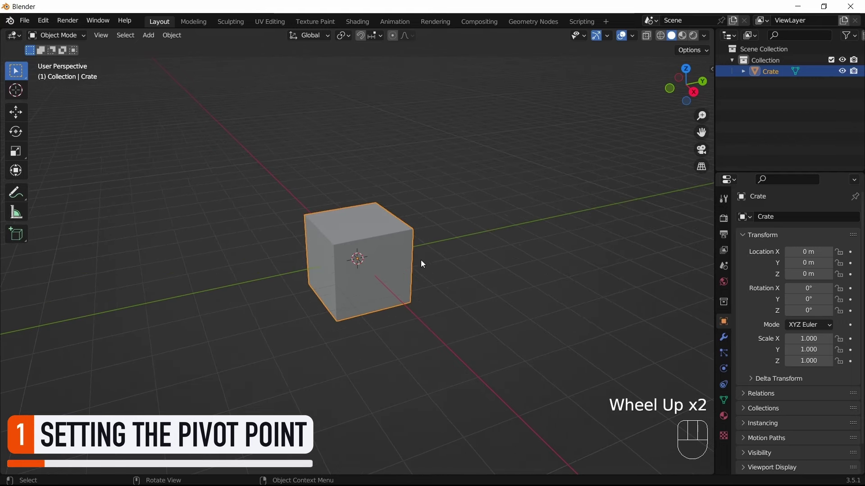
pyautogui.moveTo(422, 264); pyautogui.dragTo(435, 241, button='middle')
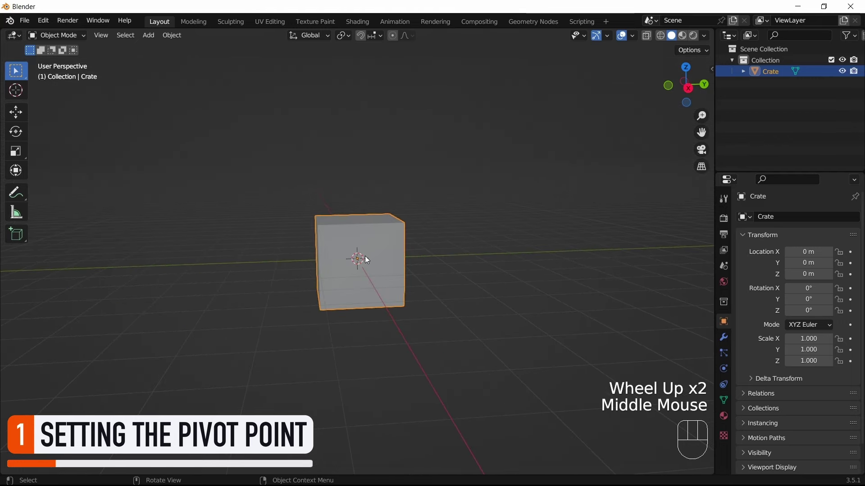
pyautogui.click(689, 87)
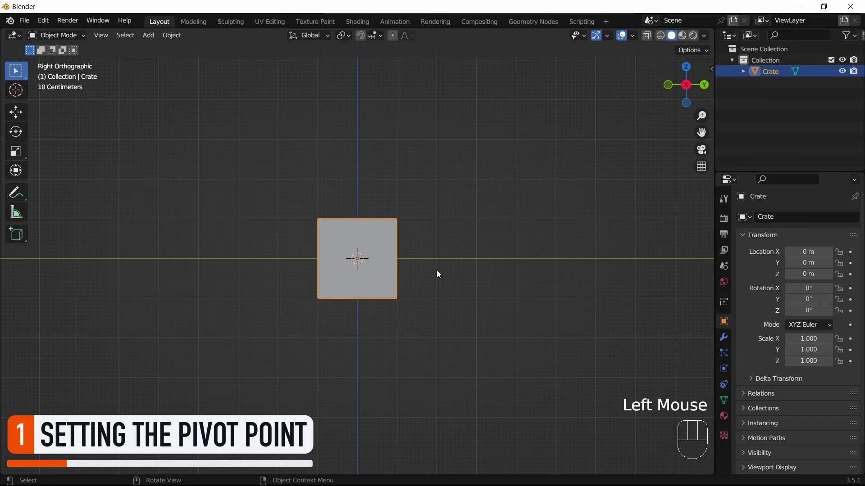
pyautogui.scroll(2, 490, 250)
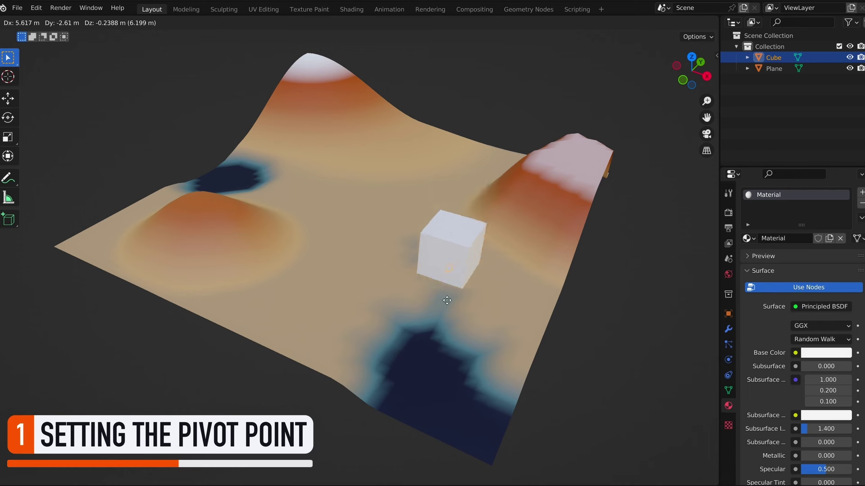
pyautogui.moveTo(446, 301); pyautogui.dragTo(340, 188)
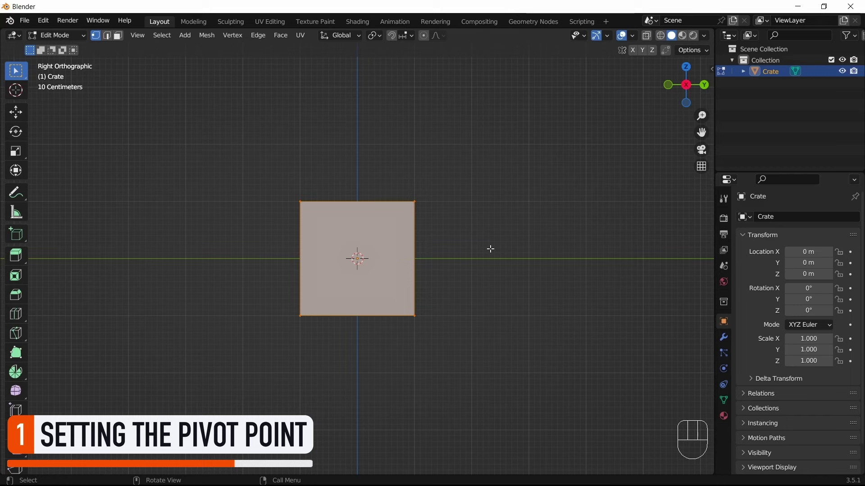
pyautogui.write('g')
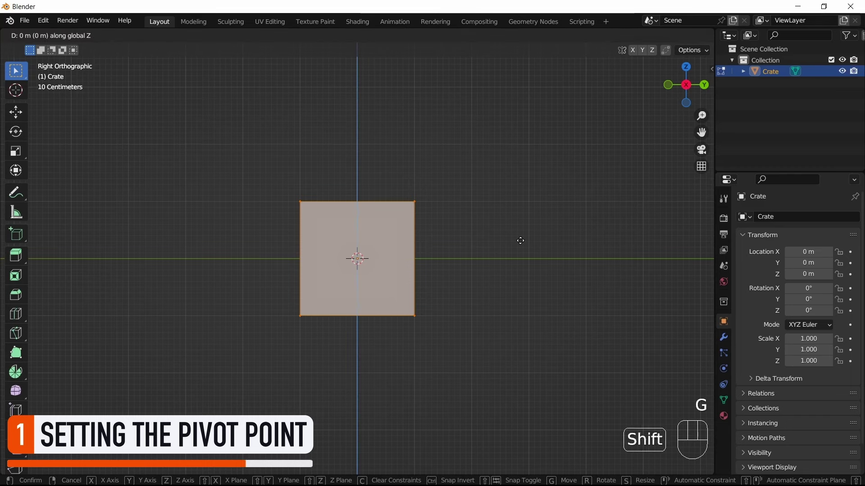
pyautogui.write('1')
pyautogui.press('Return')
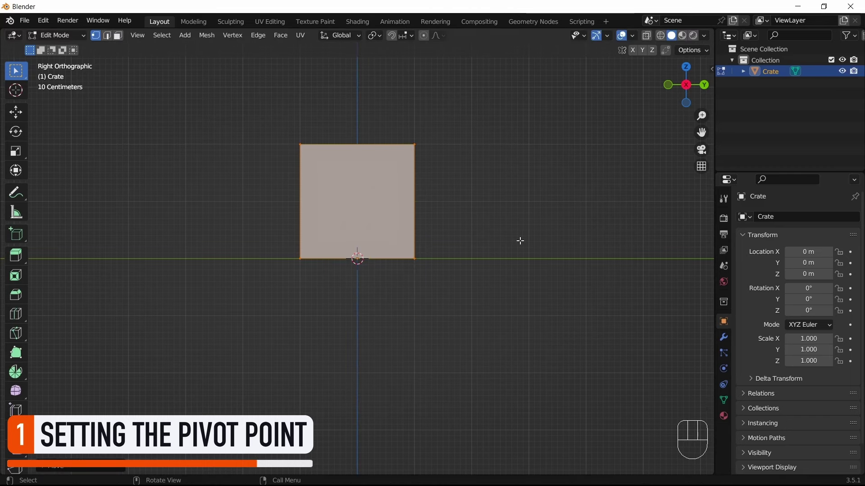
pyautogui.press('a')
pyautogui.press('a')
pyautogui.press('Tab')
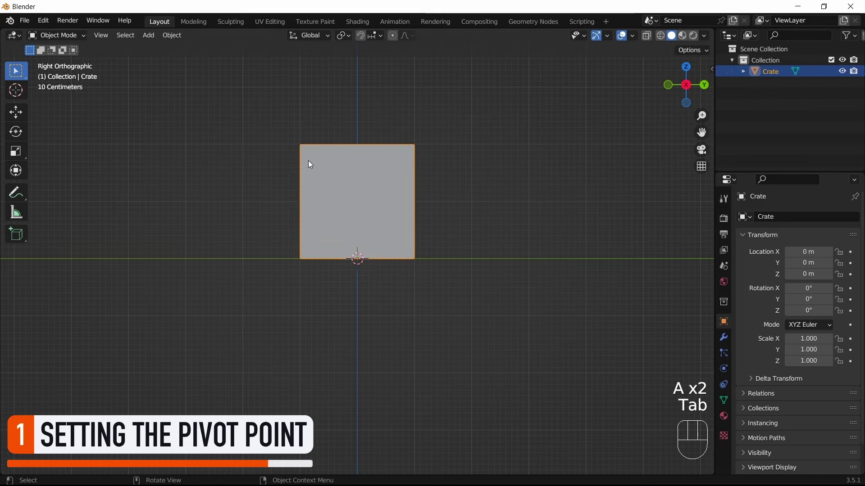
# Select all crate faces except the bottom one in Edit Mode and inset them individually by about 0.29 m
pyautogui.moveTo(308, 161); pyautogui.dragTo(408, 241, button='middle')
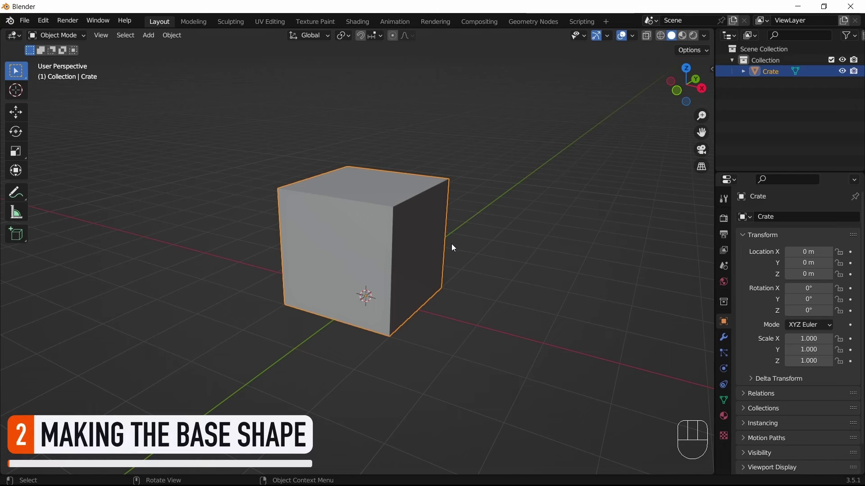
pyautogui.press('Tab')
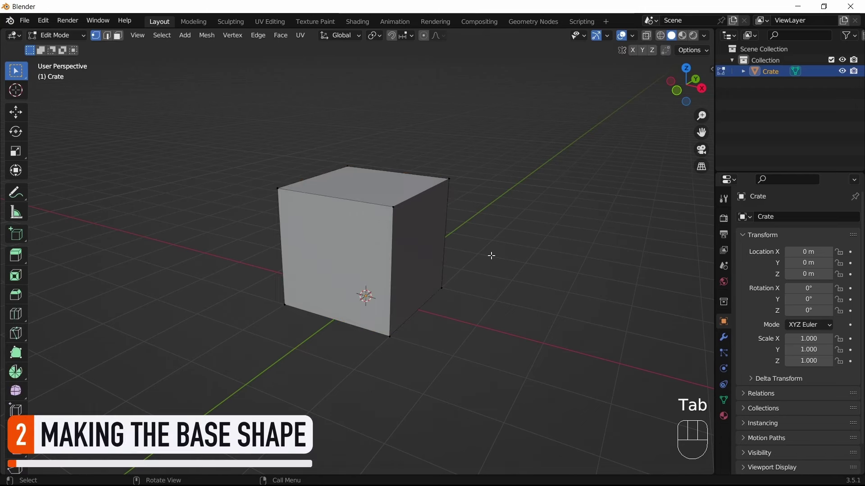
pyautogui.press('a')
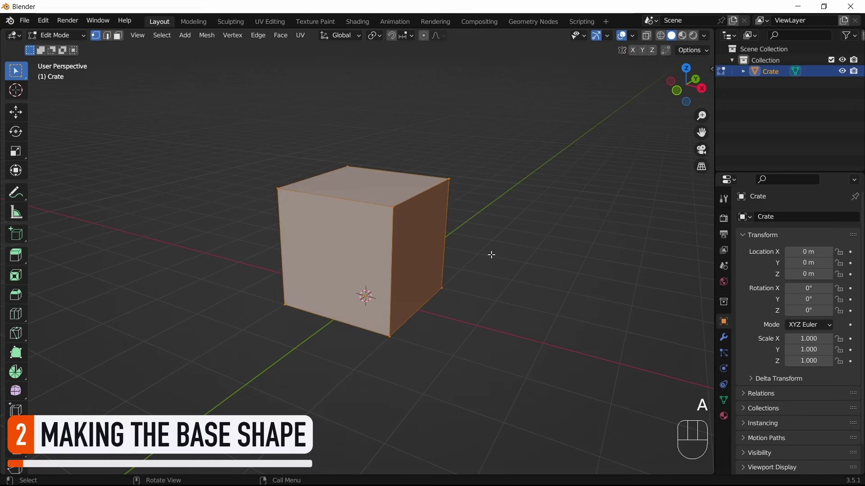
pyautogui.press('3')
pyautogui.moveTo(477, 276); pyautogui.dragTo(482, 199, button='middle')
pyautogui.keyDown('shift'); pyautogui.click(446, 260); pyautogui.keyUp('shift')
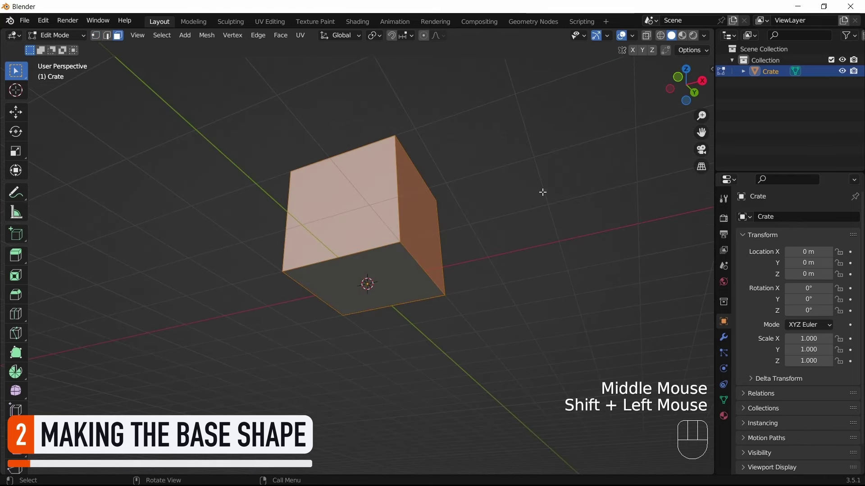
pyautogui.moveTo(542, 191); pyautogui.dragTo(527, 242, button='middle')
pyautogui.press('i')
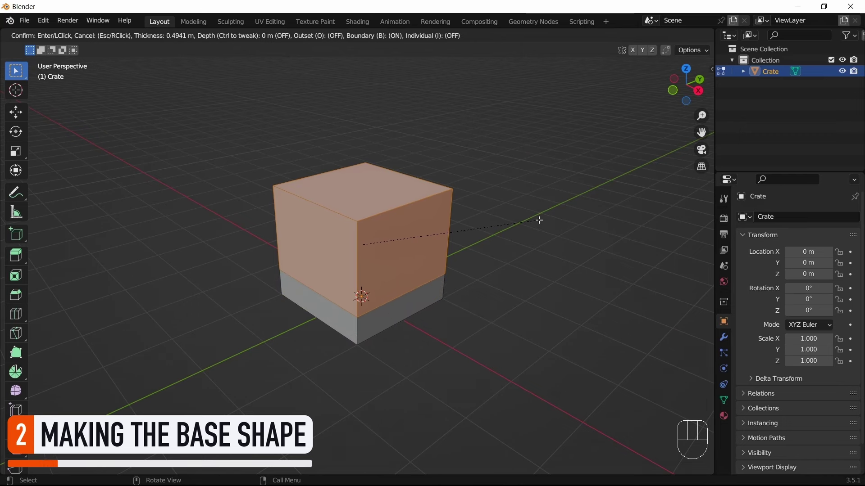
pyautogui.press('i')
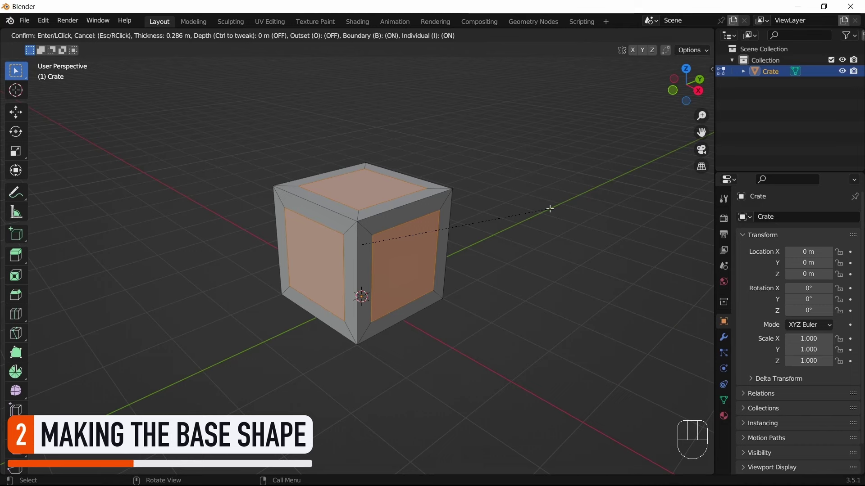
pyautogui.click(550, 209)
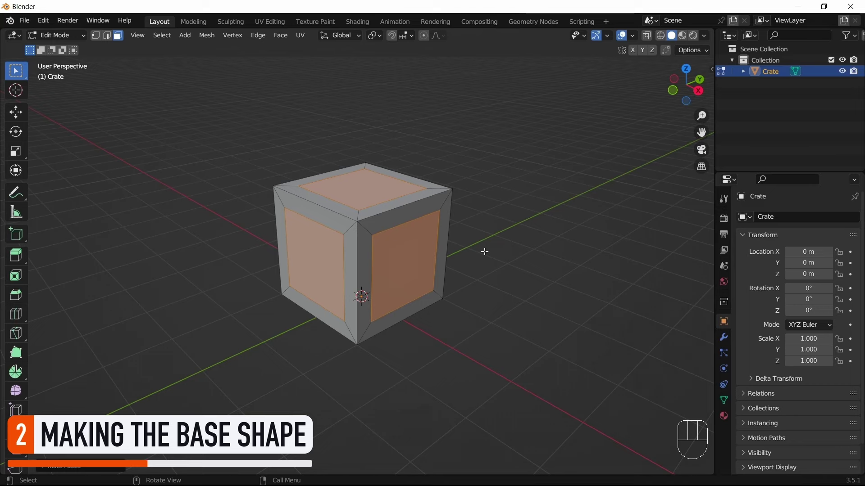
# Extrude the inset faces along their normals about 0.16 m inward, deselect everything, and return to Object Mode
pyautogui.moveTo(482, 251); pyautogui.dragTo(502, 241, button='middle')
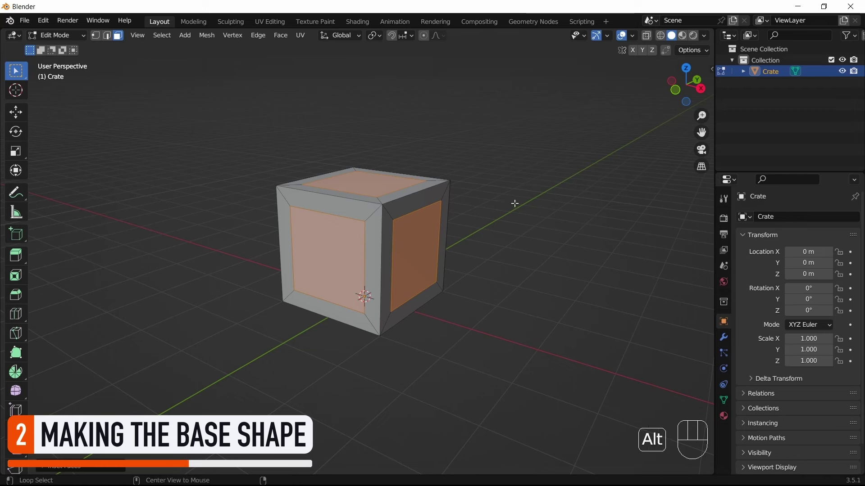
pyautogui.hotkey('alt', 'e')
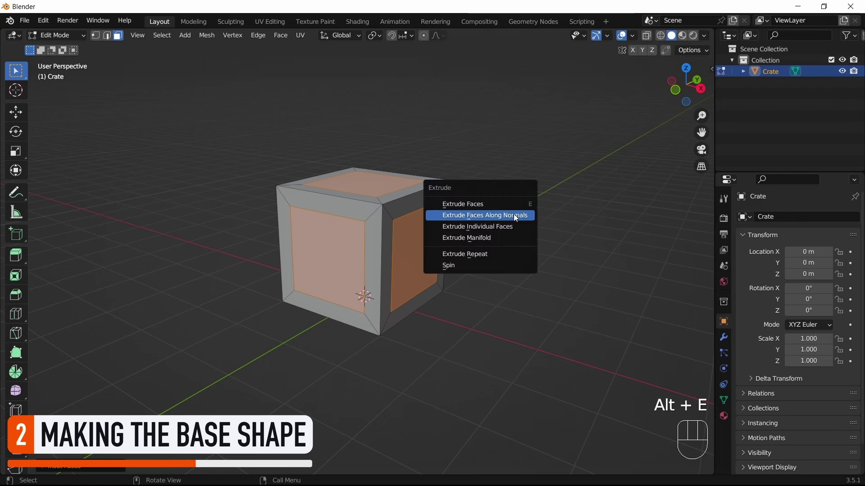
pyautogui.click(517, 219)
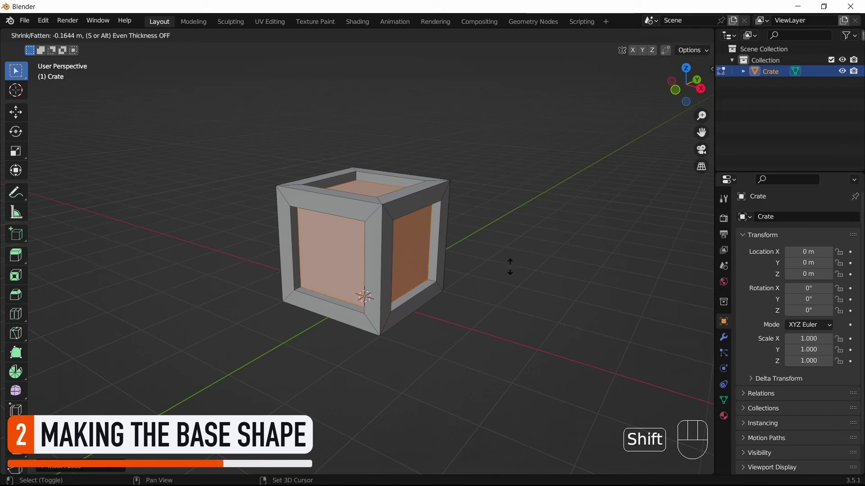
pyautogui.click(509, 263)
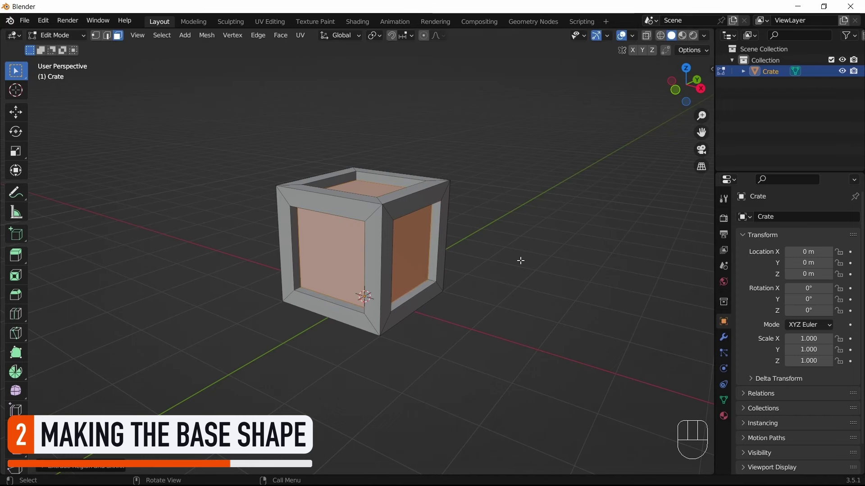
pyautogui.press('a')
pyautogui.press('a')
pyautogui.press('Tab')
# Enable Cavity in the viewport shading and increase its Ridge and Valley strengths
pyautogui.moveTo(534, 235); pyautogui.dragTo(515, 233, button='middle')
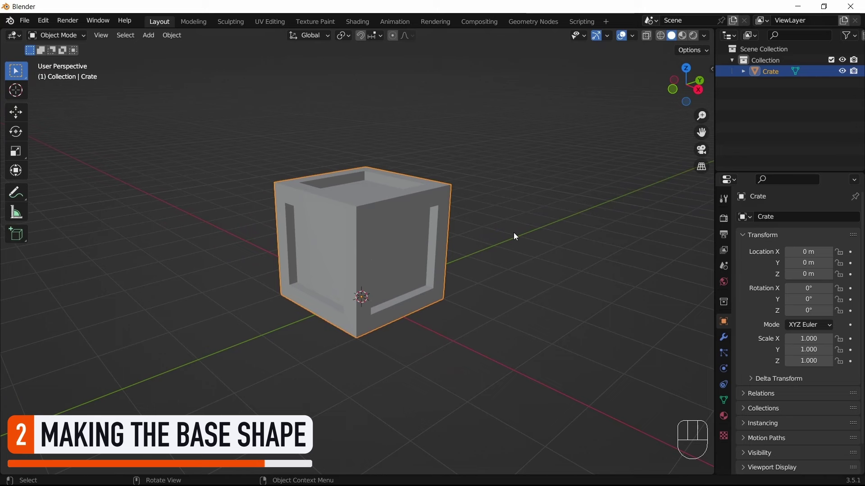
pyautogui.click(705, 36)
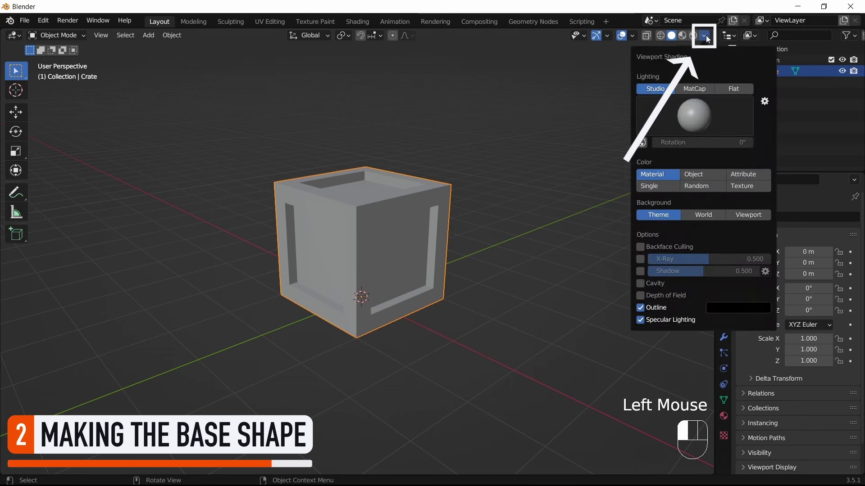
pyautogui.click(653, 283)
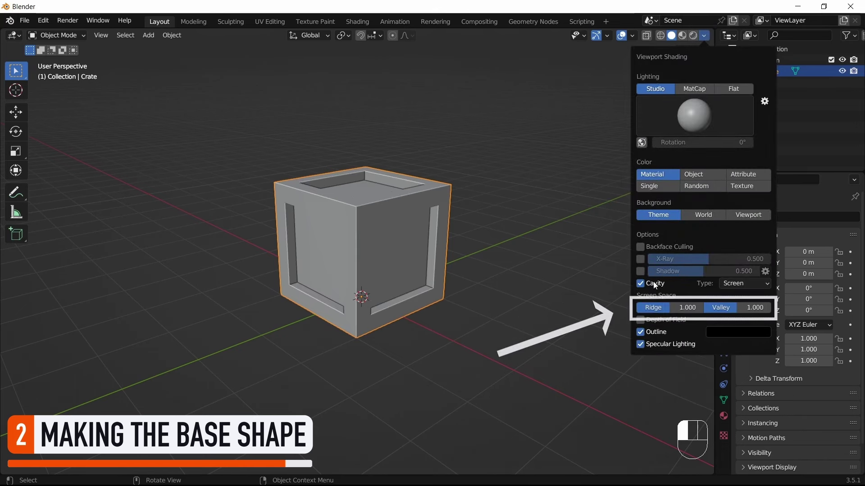
pyautogui.moveTo(666, 307); pyautogui.dragTo(706, 308)
pyautogui.moveTo(737, 308); pyautogui.dragTo(771, 307)
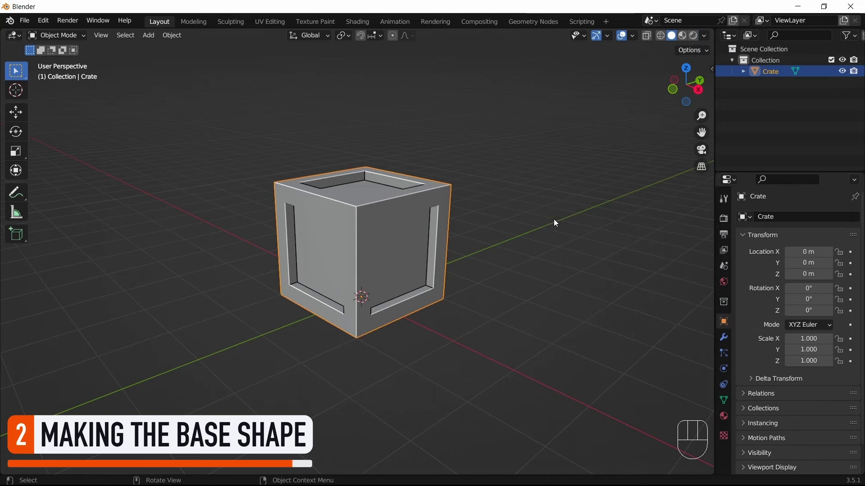
# Add a cube inside the crate's mesh from the front view and scale it along X into a narrow plank
pyautogui.moveTo(507, 221); pyautogui.dragTo(500, 248, button='middle')
pyautogui.moveTo(429, 228); pyautogui.dragTo(457, 187, button='middle')
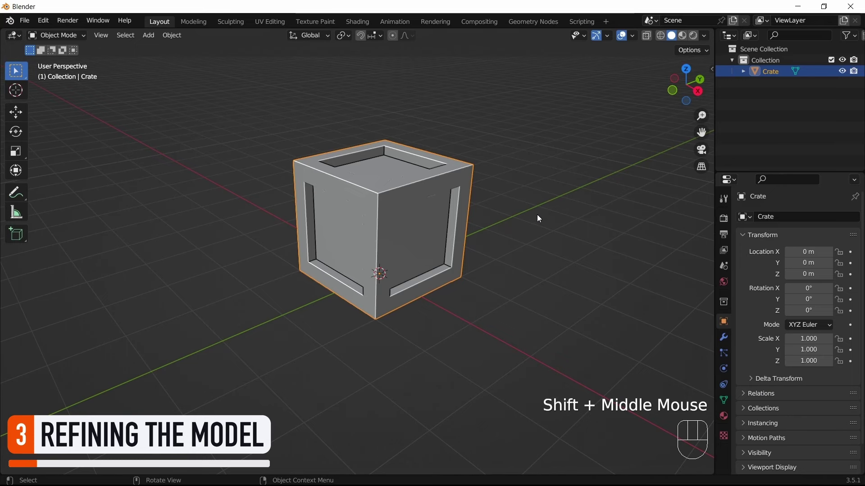
pyautogui.scroll(2, 537, 217)
pyautogui.click(671, 90)
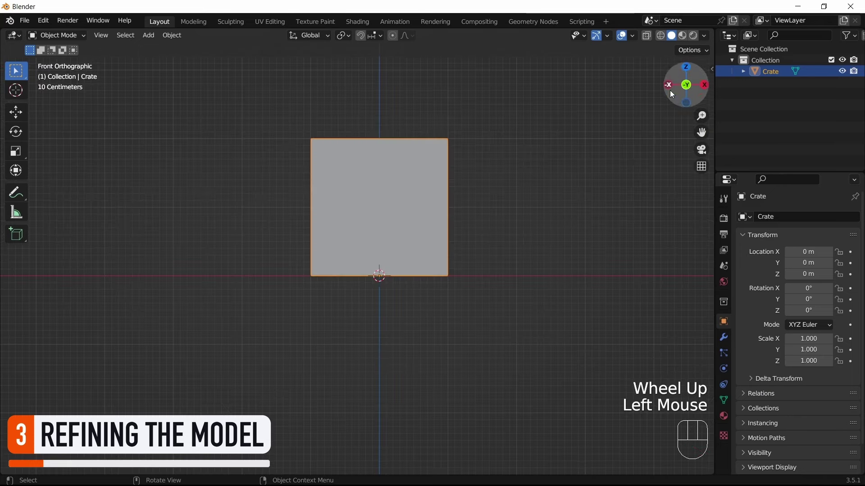
pyautogui.press('Tab')
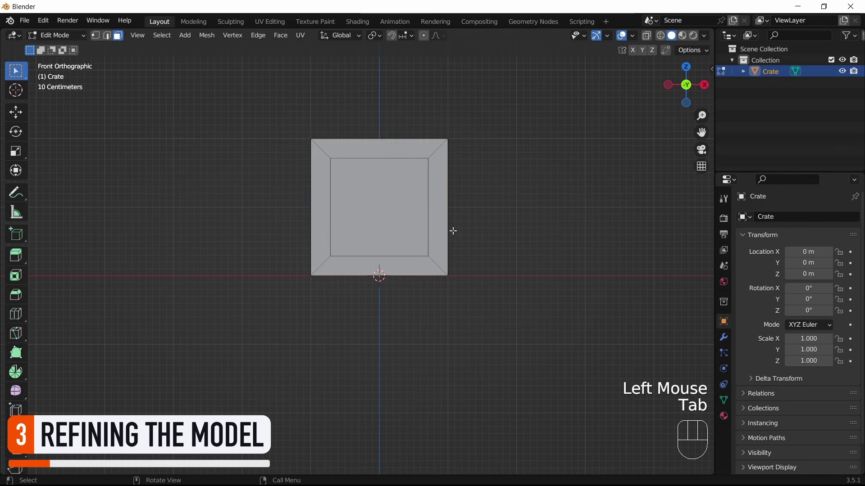
pyautogui.hotkey('shift', 'a')
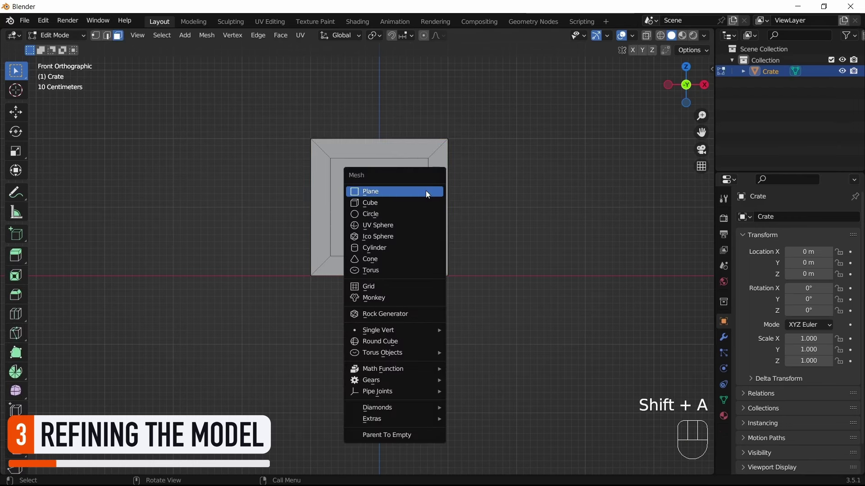
pyautogui.click(424, 199)
pyautogui.press('s')
pyautogui.press('x')
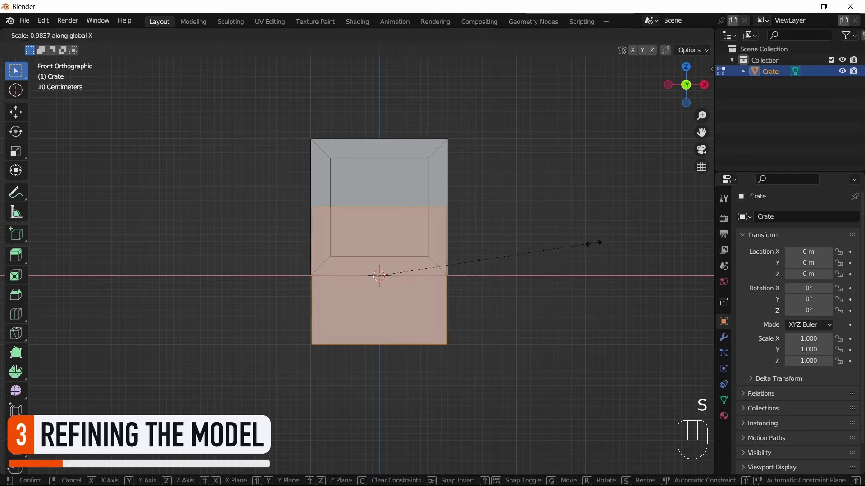
pyautogui.click(412, 263)
# Scale the plank thinner along Y and move it along Y to the crate's front side
pyautogui.moveTo(541, 239); pyautogui.dragTo(490, 266, button='middle')
pyautogui.scroll(-1, 493, 265)
pyautogui.press('s')
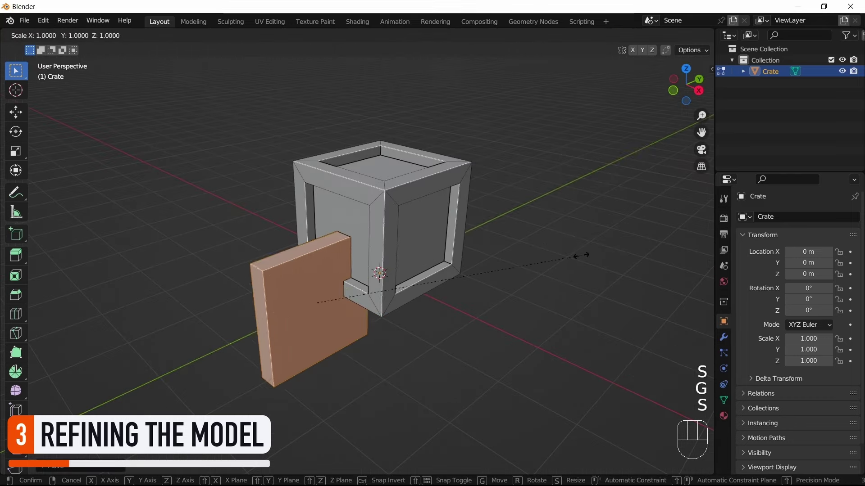
pyautogui.press('y')
pyautogui.click(343, 297)
pyautogui.press('g')
pyautogui.press('y')
pyautogui.click(368, 284)
# Move the plank up 1 m along Z and rotate it 45° in the front view
pyautogui.click(672, 90)
pyautogui.press('g')
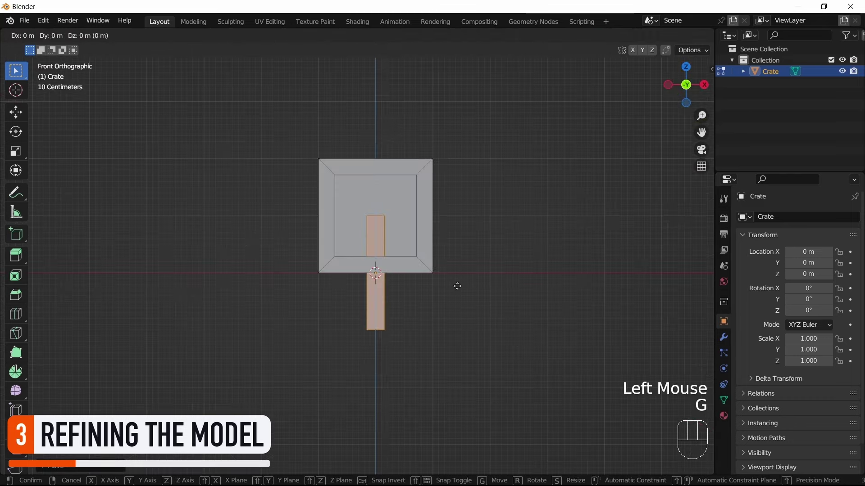
pyautogui.press('z')
pyautogui.press('1')
pyautogui.press('Return')
pyautogui.write('r45')
pyautogui.press('Return')
# Move the diagonal plank along Y into the crate's front recess, deselect everything, and return to Object Mode
pyautogui.moveTo(500, 172); pyautogui.dragTo(463, 201, button='middle')
pyautogui.scroll(1, 477, 235)
pyautogui.press('s')
pyautogui.rightClick(487, 212)
pyautogui.press('g')
pyautogui.press('y')
pyautogui.click(556, 207)
pyautogui.press('a')
pyautogui.press('a')
pyautogui.press('Tab')
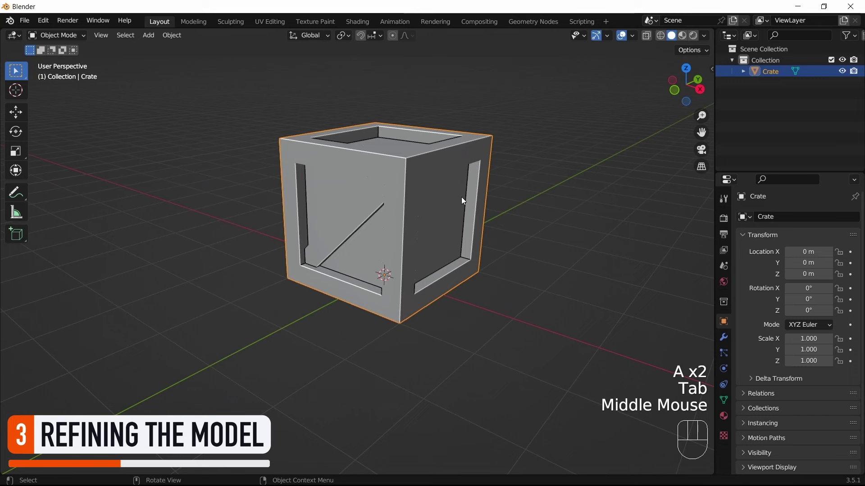
# Select the front diagonal plank in Edit Mode and duplicate it in place, viewing the crate from above in wireframe
pyautogui.press('Tab')
pyautogui.press('l')
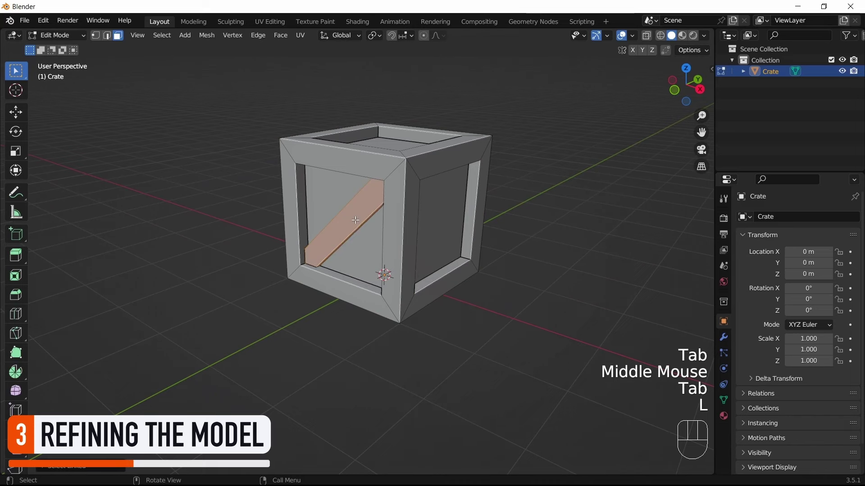
pyautogui.click(685, 68)
pyautogui.press('z')
pyautogui.scroll(2, 473, 253)
pyautogui.keyDown('shift'); pyautogui.moveTo(473, 253); pyautogui.dragTo(456, 253, button='middle'); pyautogui.keyUp('shift')
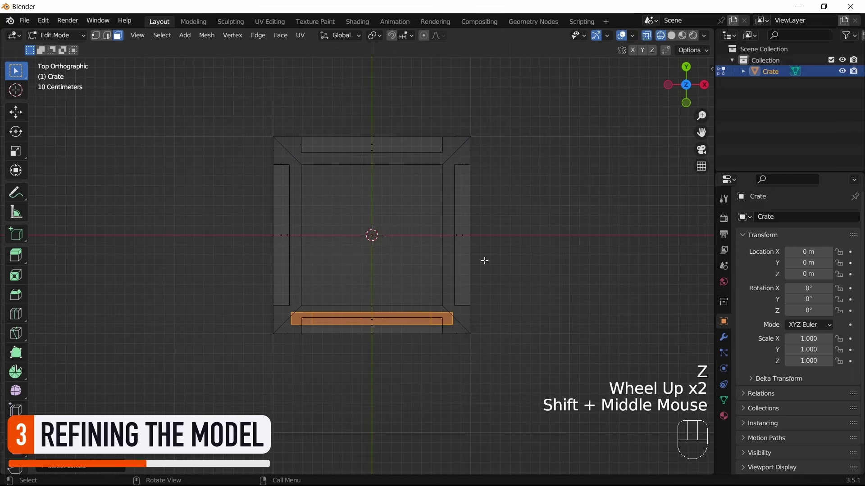
pyautogui.hotkey('shift', 'd')
pyautogui.rightClick(526, 265)
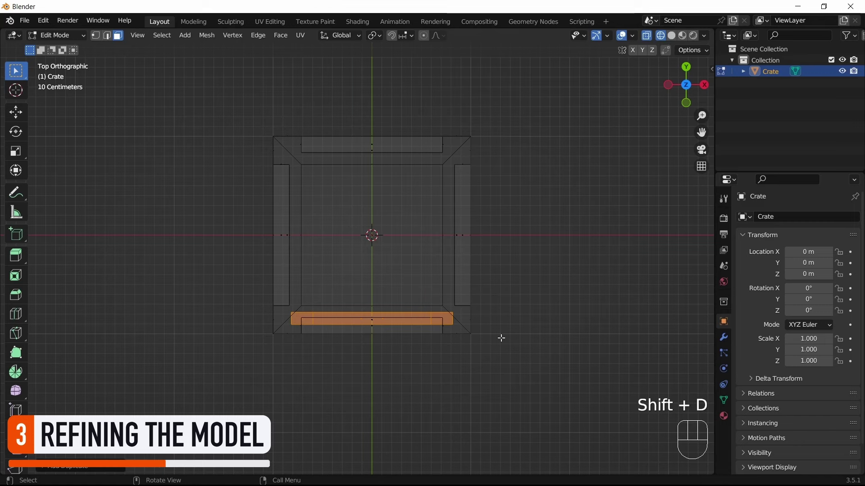
# Set the transform pivot point to 3D Cursor and rotate the duplicated plank 90° onto the crate's adjacent side
pyautogui.press('r')
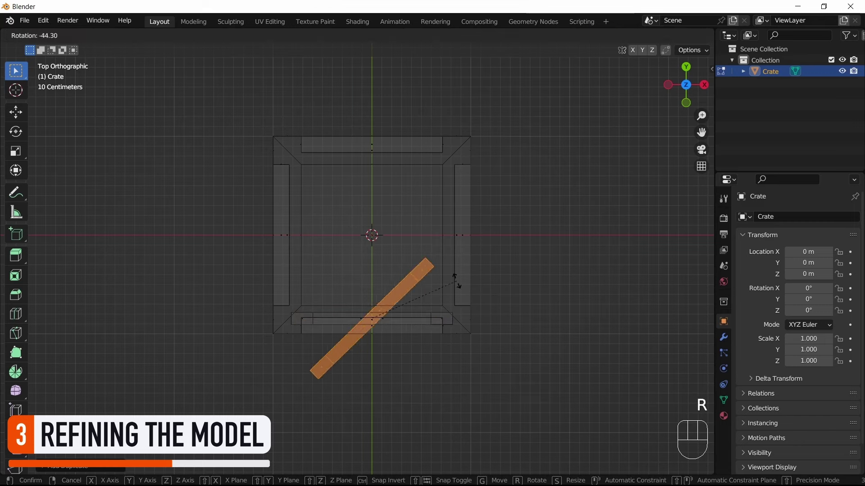
pyautogui.rightClick(461, 286)
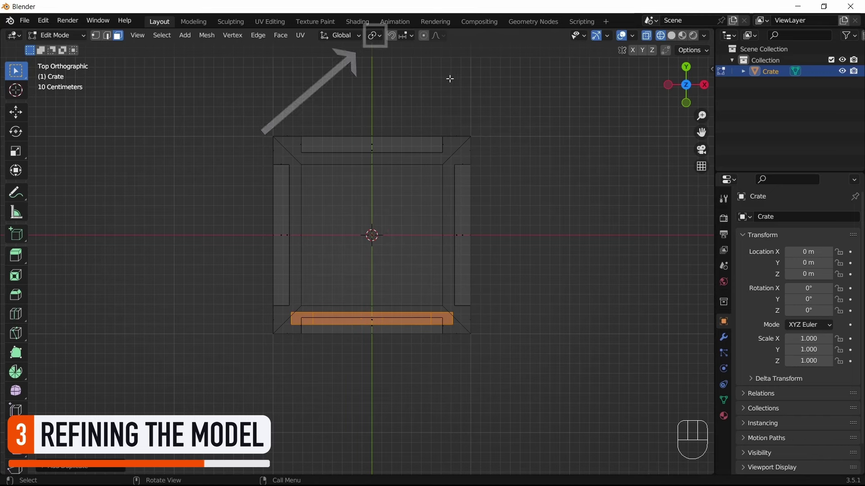
pyautogui.click(374, 35)
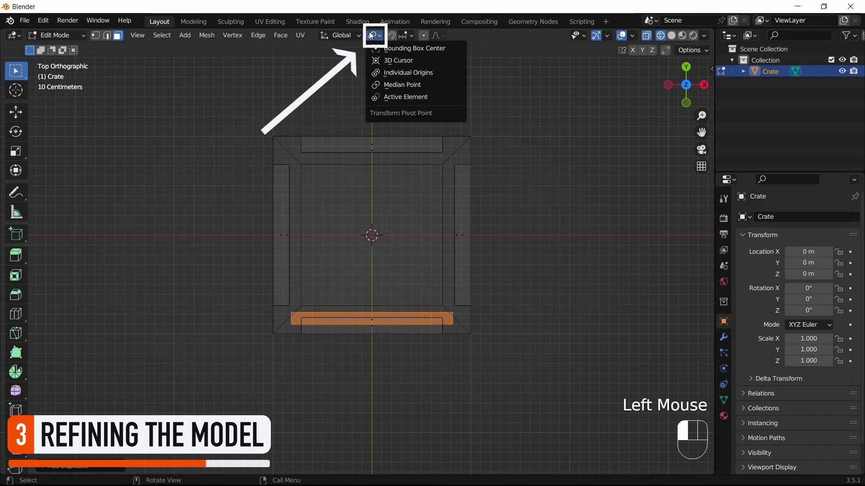
pyautogui.click(387, 60)
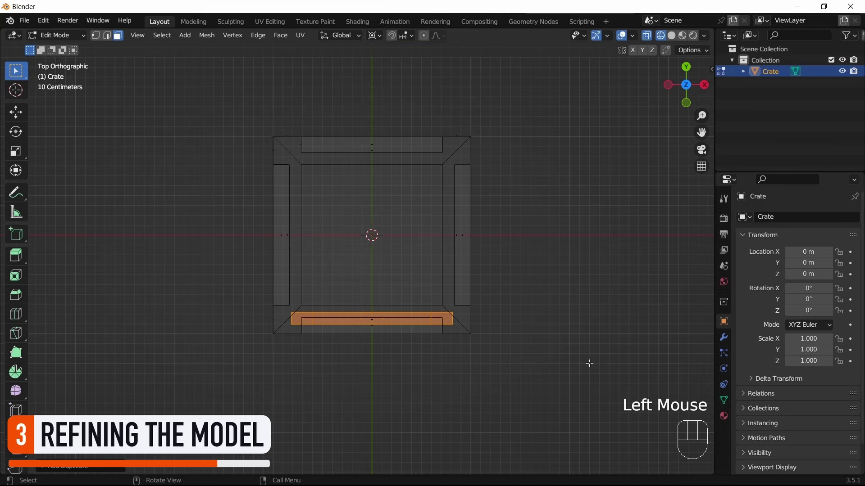
pyautogui.press('r')
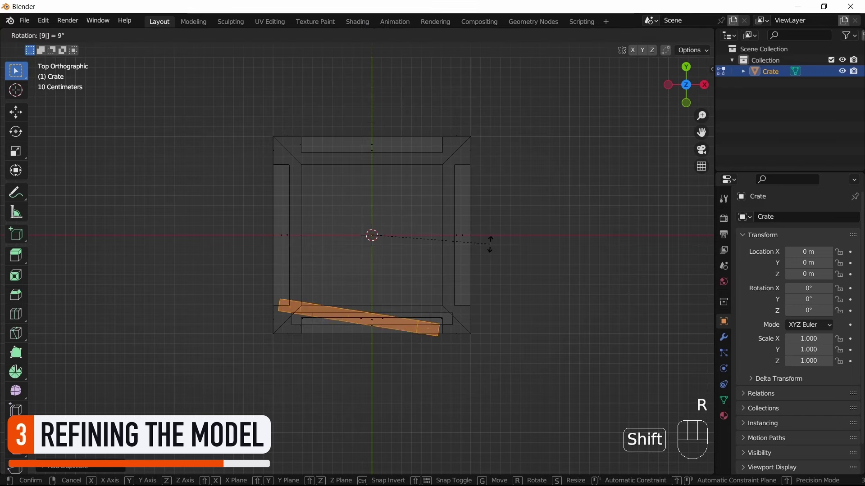
pyautogui.click(491, 244)
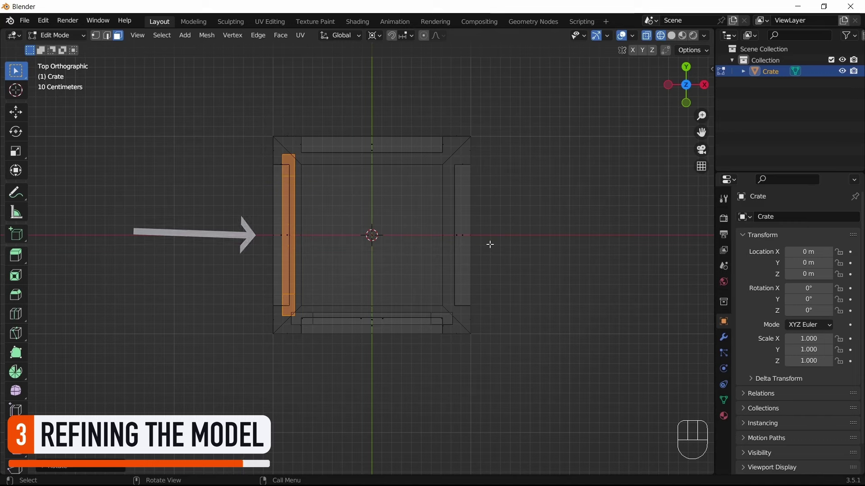
# Duplicate the plank twice more, rotating each copy 90° onto the remaining sides, and return to Object Mode in solid shading
pyautogui.hotkey('shift', 'd')
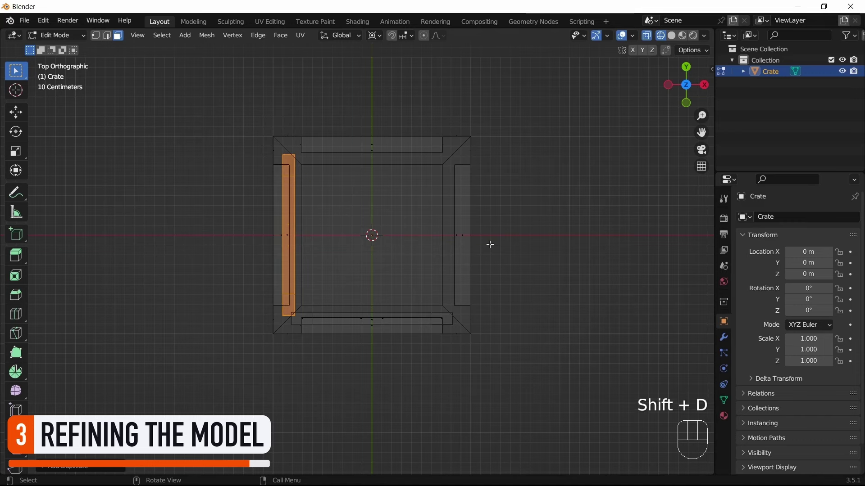
pyautogui.press('r')
pyautogui.hotkey('shift', 'd')
pyautogui.press('r')
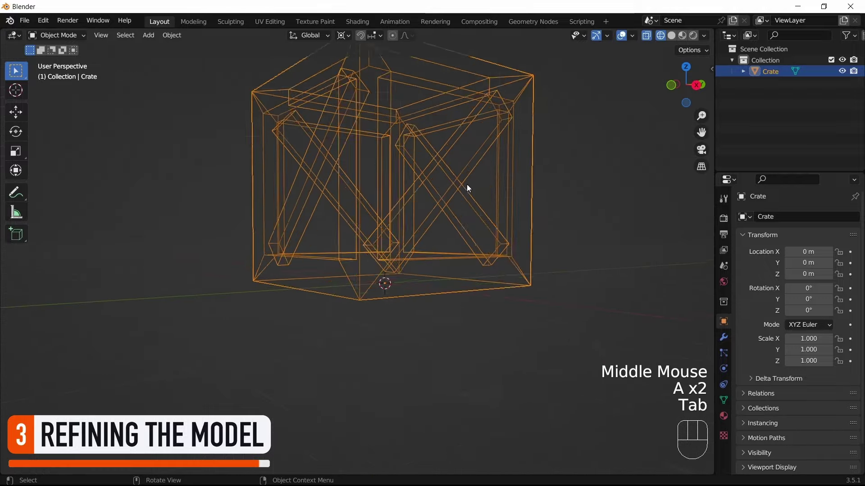
pyautogui.scroll(-1, 467, 184)
pyautogui.press('z')
pyautogui.moveTo(466, 185)
pyautogui.mouseDown(button='middle')
pyautogui.moveTo(477, 238)
pyautogui.moveTo(299, 218)
pyautogui.mouseUp(button='middle')
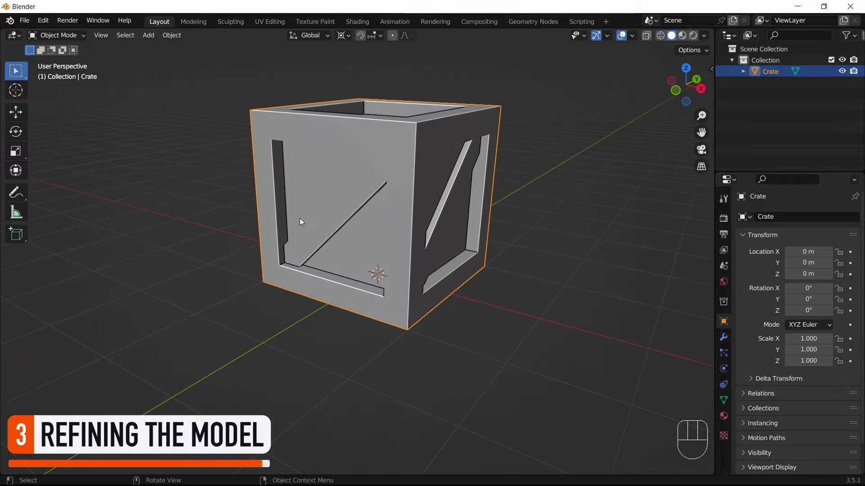
# Add a point light and a duplicate of it, placing them above the crate on opposite sides
pyautogui.scroll(-1, 377, 225)
pyautogui.moveTo(412, 227); pyautogui.dragTo(506, 228, button='middle')
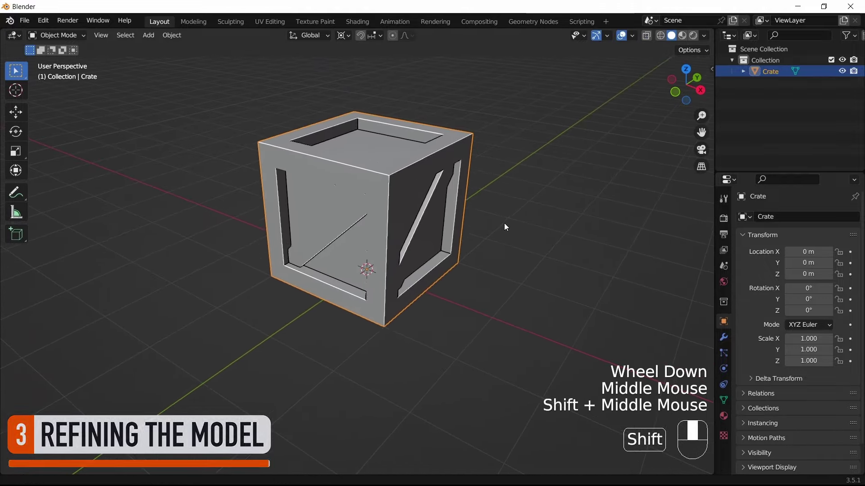
pyautogui.click(533, 222)
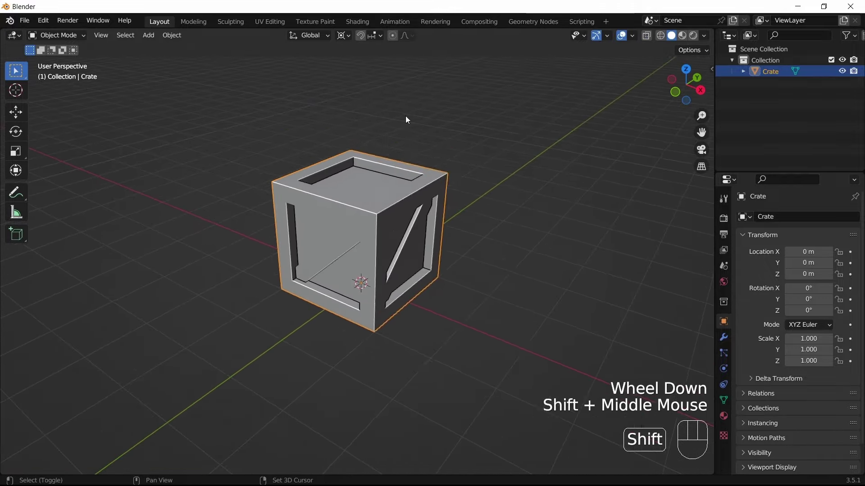
pyautogui.hotkey('shift', 'a')
pyautogui.click(448, 253)
pyautogui.hotkey('shift', 'd')
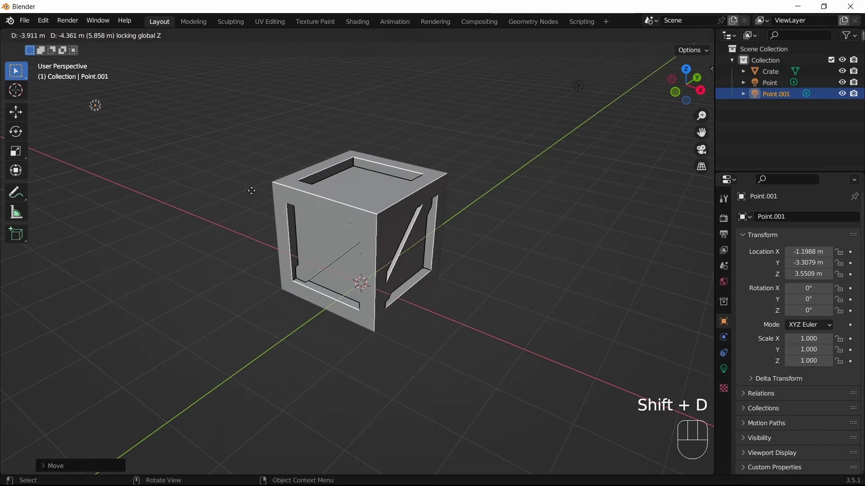
pyautogui.press('g')
pyautogui.press('g')
pyautogui.press('g')
# Set the duplicated point light's power to 500 W and show the scene in rendered shading
pyautogui.keyDown('shift'); pyautogui.click(580, 89); pyautogui.keyUp('shift')
pyautogui.click(723, 369)
pyautogui.click(119, 122)
pyautogui.doubleClick(814, 293)
pyautogui.write('500')
pyautogui.click(517, 336)
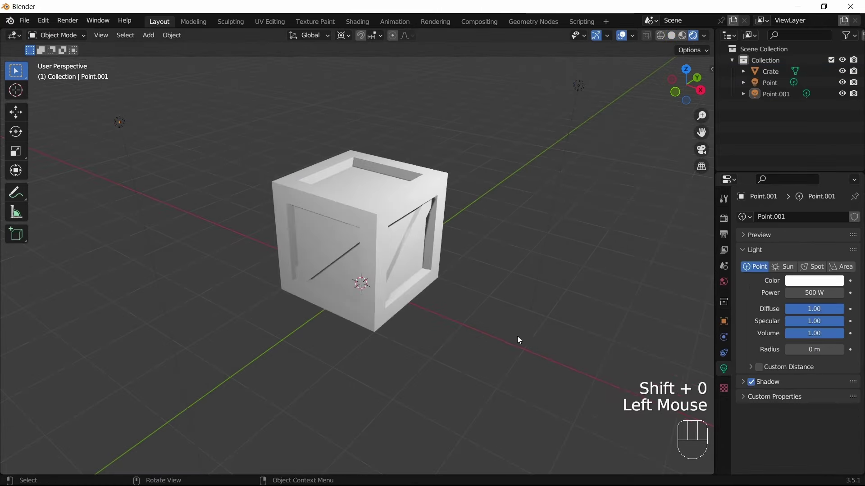
# Rename the crate's material to Wood.Light and give it a light tan base color
pyautogui.moveTo(517, 336); pyautogui.dragTo(557, 316, button='middle')
pyautogui.click(448, 265)
pyautogui.scroll(1, 449, 265)
pyautogui.click(723, 415)
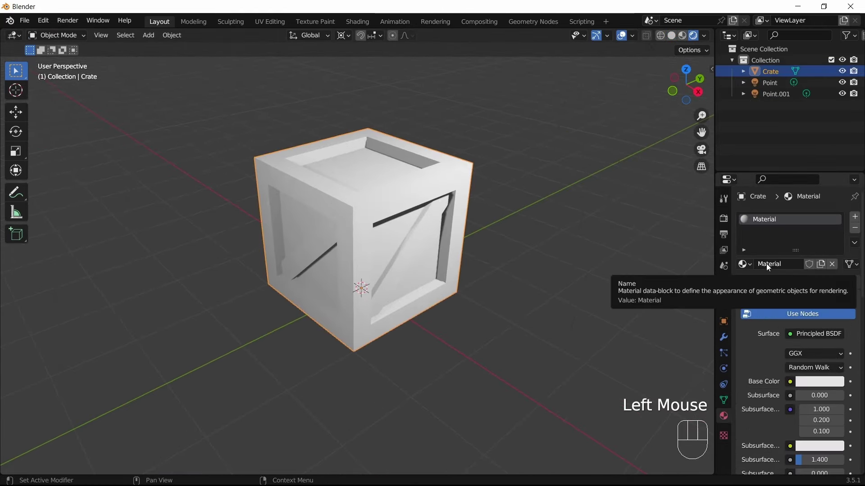
pyautogui.doubleClick(771, 264)
pyautogui.write('Cr')
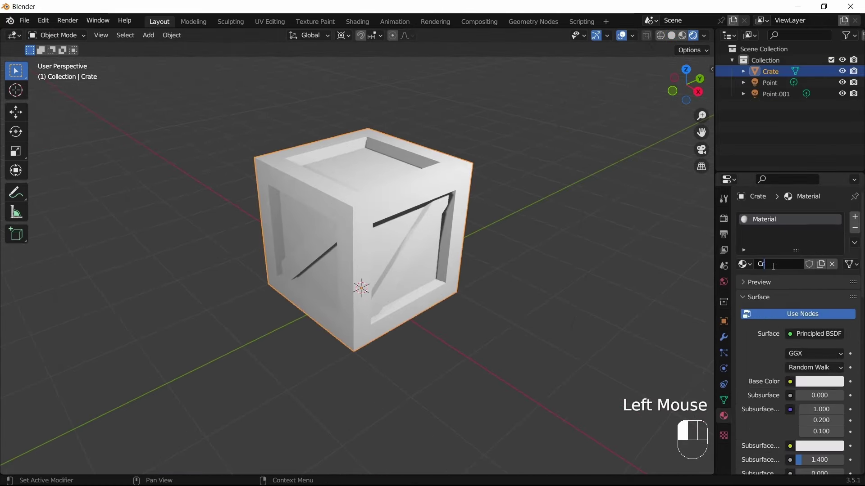
pyautogui.press('BackSpace')
pyautogui.write('Wood.Light')
pyautogui.press('Return')
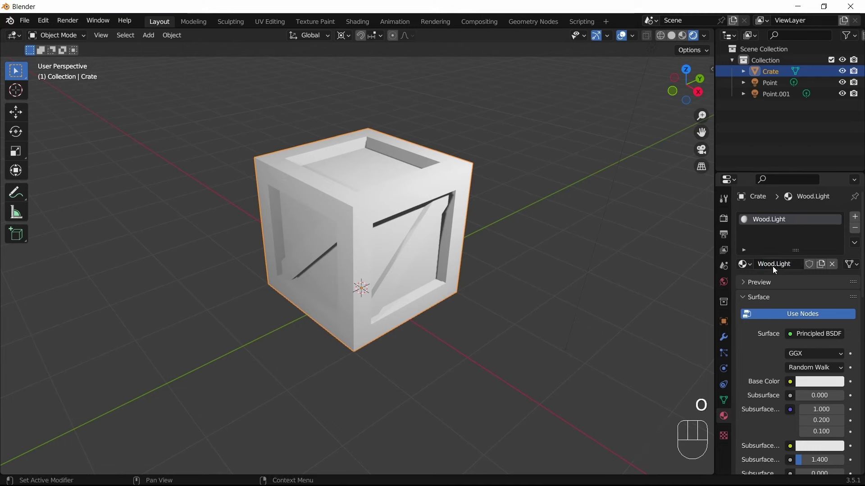
pyautogui.click(809, 384)
pyautogui.moveTo(783, 266); pyautogui.dragTo(772, 287)
# Add a second material slot with a copy of the wood material named Wood.Dark and darken its base color to orange-brown
pyautogui.click(854, 217)
pyautogui.click(797, 286)
pyautogui.click(769, 286)
pyautogui.moveTo(773, 287); pyautogui.dragTo(803, 286)
pyautogui.write('Dark')
pyautogui.press('Return')
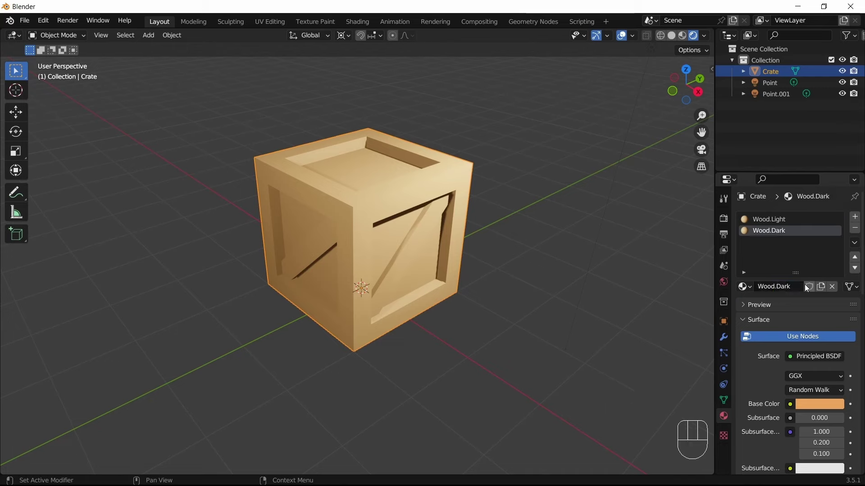
pyautogui.click(820, 404)
pyautogui.moveTo(835, 252); pyautogui.dragTo(837, 264)
# Assign Wood.Dark to the crate's recessed panel faces, deselect everything, and return to Object Mode
pyautogui.press('Tab')
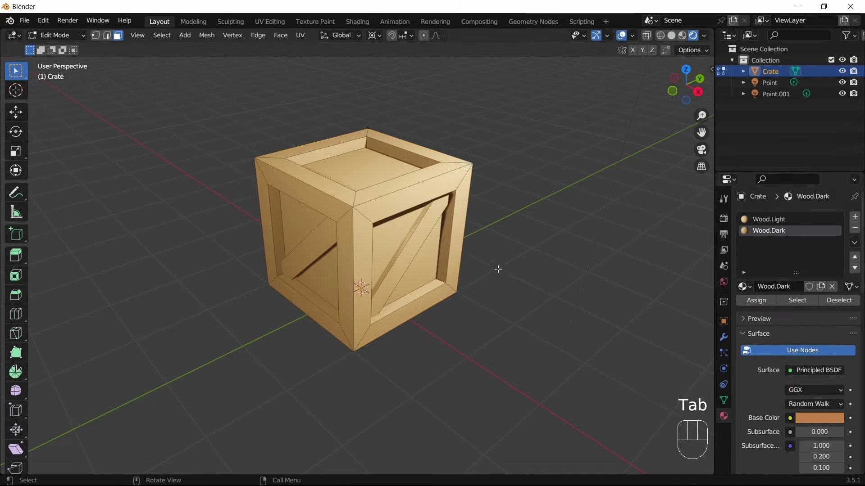
pyautogui.press('3')
pyautogui.click(361, 169)
pyautogui.keyDown('shift'); pyautogui.click(309, 234); pyautogui.keyUp('shift')
pyautogui.keyDown('shift'); pyautogui.click(417, 261); pyautogui.keyUp('shift')
pyautogui.moveTo(498, 240); pyautogui.dragTo(399, 236, button='middle')
pyautogui.keyDown('shift'); pyautogui.click(398, 237); pyautogui.keyUp('shift')
pyautogui.moveTo(443, 229); pyautogui.dragTo(350, 223, button='middle')
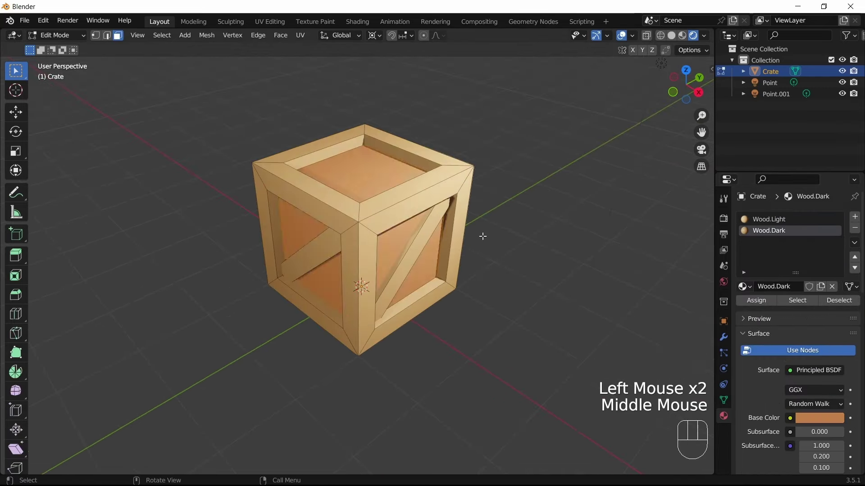
pyautogui.press('a')
pyautogui.press('a')
pyautogui.press('Tab')
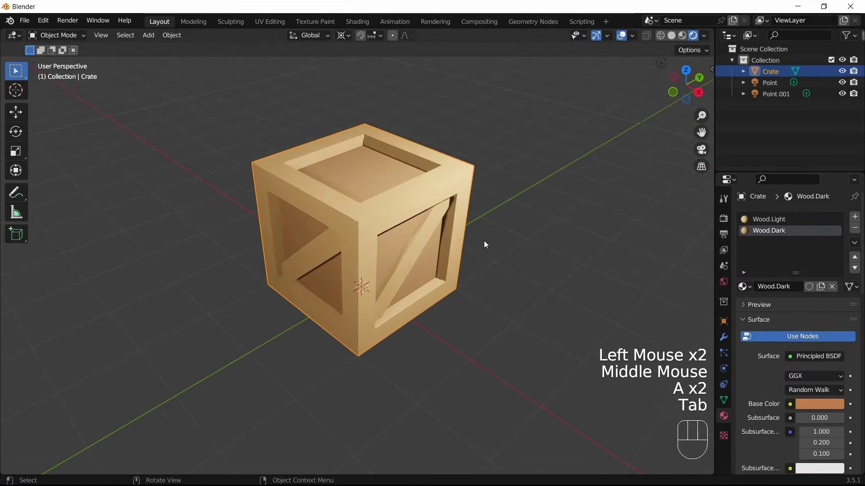
pyautogui.click(528, 242)
pyautogui.moveTo(528, 242)
pyautogui.mouseDown(button='middle')
pyautogui.moveTo(520, 238)
pyautogui.moveTo(519, 256)
pyautogui.mouseUp(button='middle')
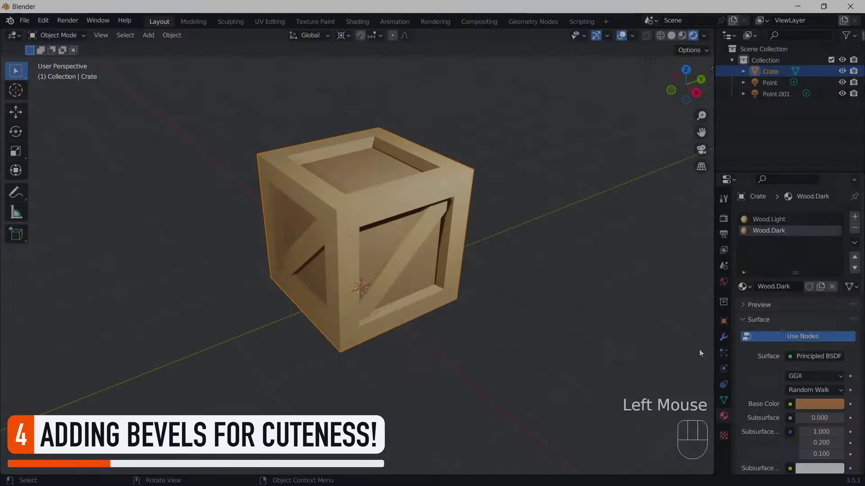
# Add a Bevel modifier to the crate
pyautogui.click(742, 297)
pyautogui.click(762, 215)
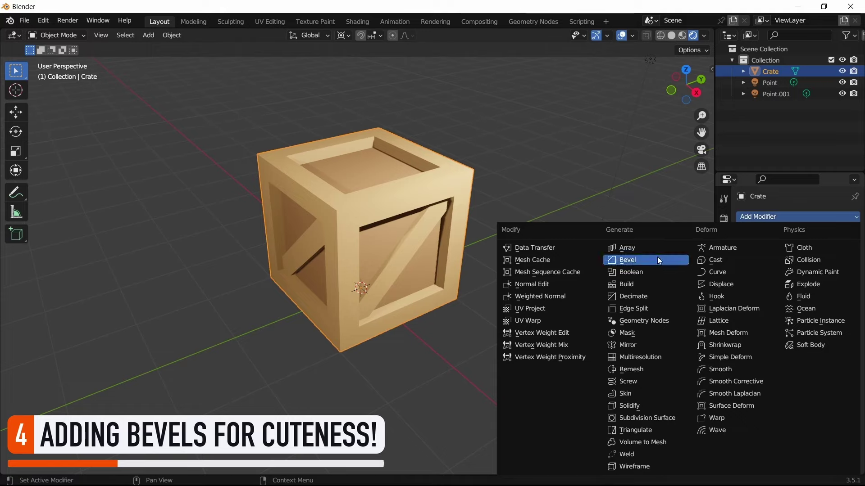
pyautogui.click(420, 199)
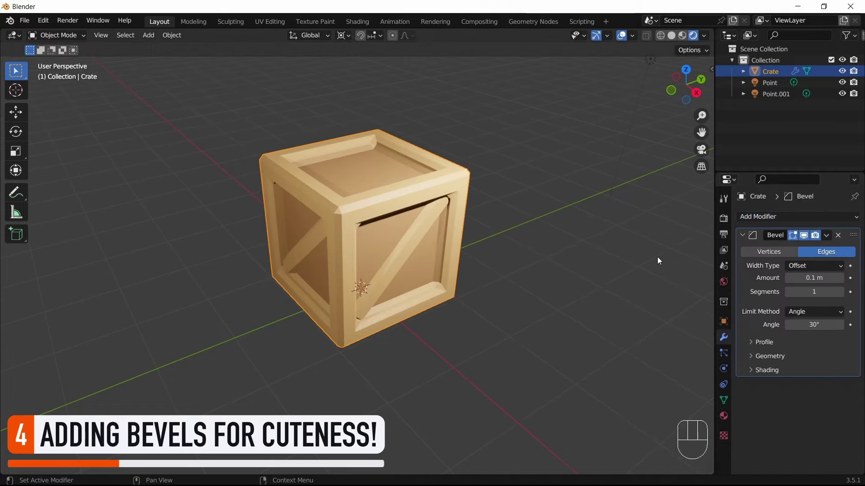
pyautogui.scroll(2, 506, 258)
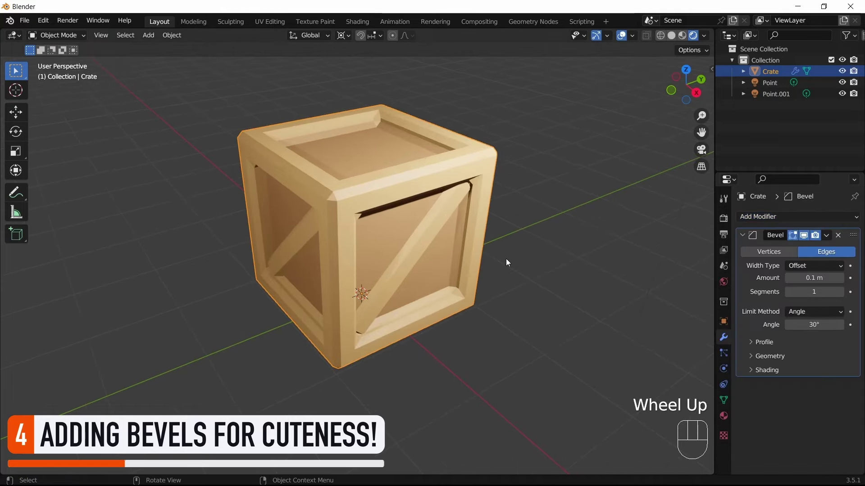
pyautogui.moveTo(506, 258)
pyautogui.mouseDown(button='middle')
pyautogui.moveTo(536, 249)
pyautogui.moveTo(501, 257)
pyautogui.mouseUp(button='middle')
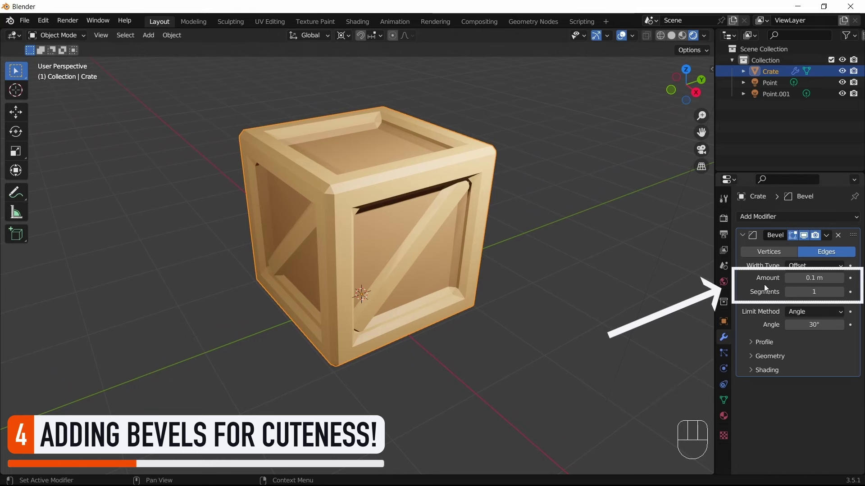
# Set the Bevel modifier's segments to 3 and deselect the crate
pyautogui.click(840, 293)
pyautogui.click(840, 292)
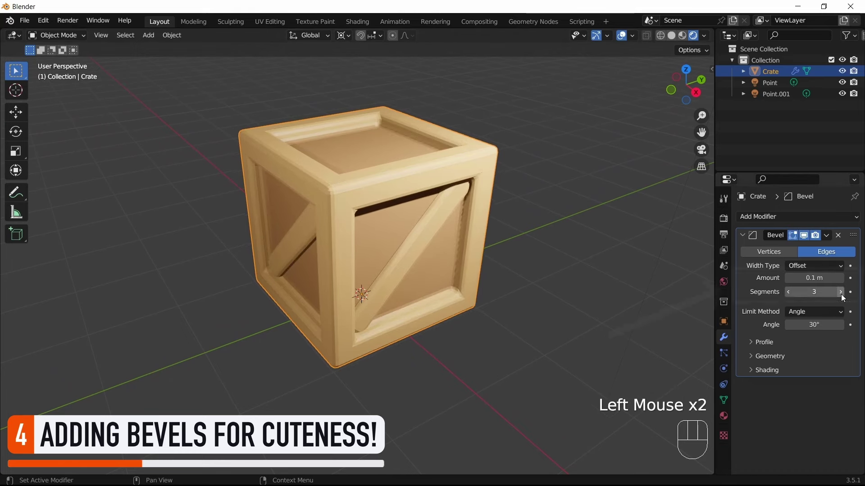
pyautogui.click(544, 274)
pyautogui.scroll(-2, 540, 271)
pyautogui.moveTo(540, 271); pyautogui.dragTo(479, 268, button='middle')
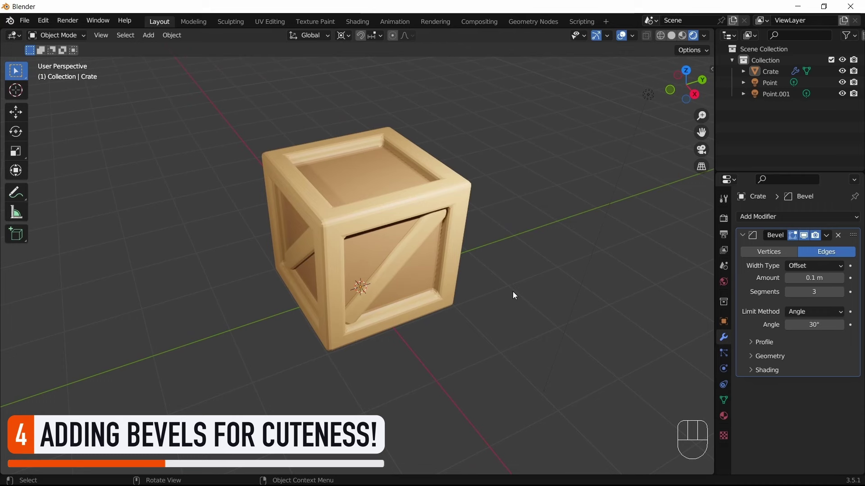
# Reselect the crate and add a vertex group named Beveled
pyautogui.click(453, 261)
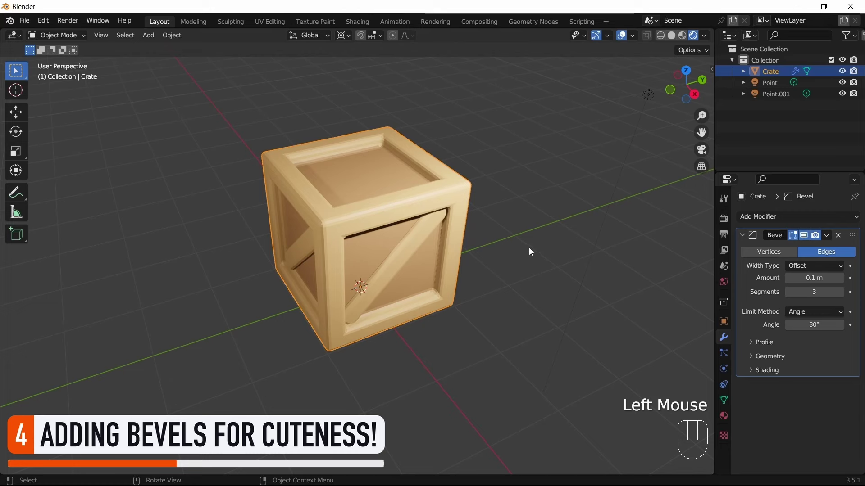
pyautogui.scroll(2, 529, 248)
pyautogui.moveTo(442, 210); pyautogui.dragTo(517, 210, button='middle')
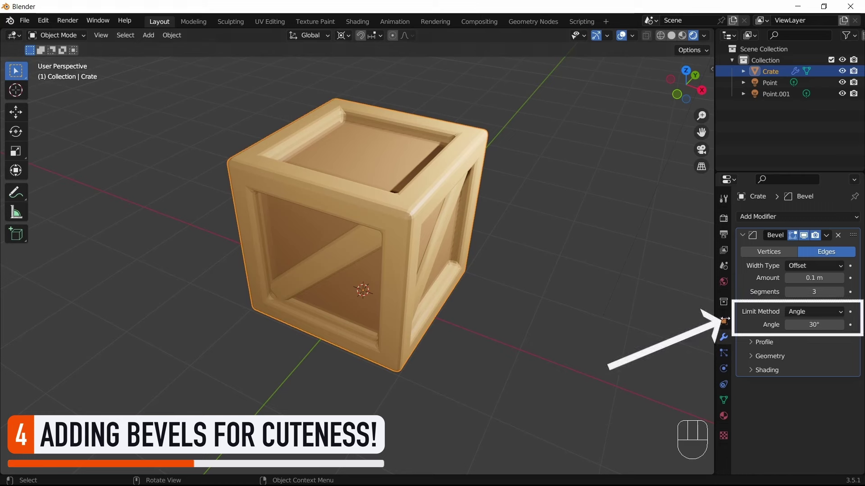
pyautogui.click(818, 314)
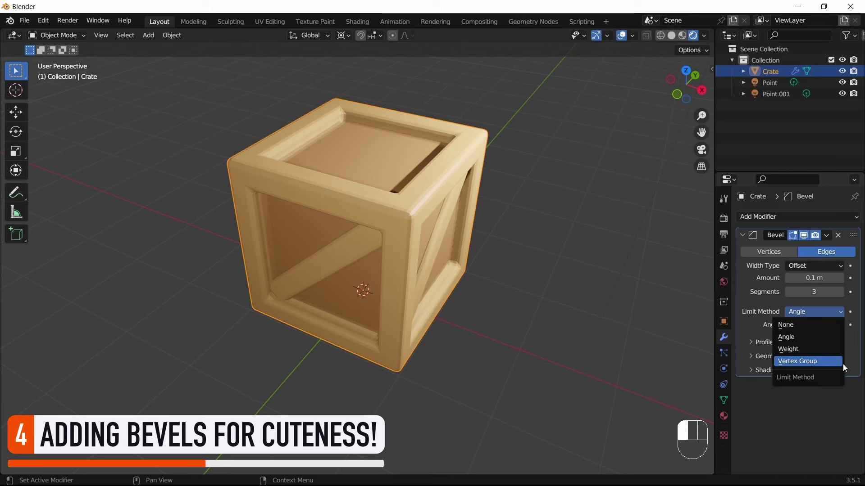
pyautogui.click(723, 400)
pyautogui.click(850, 252)
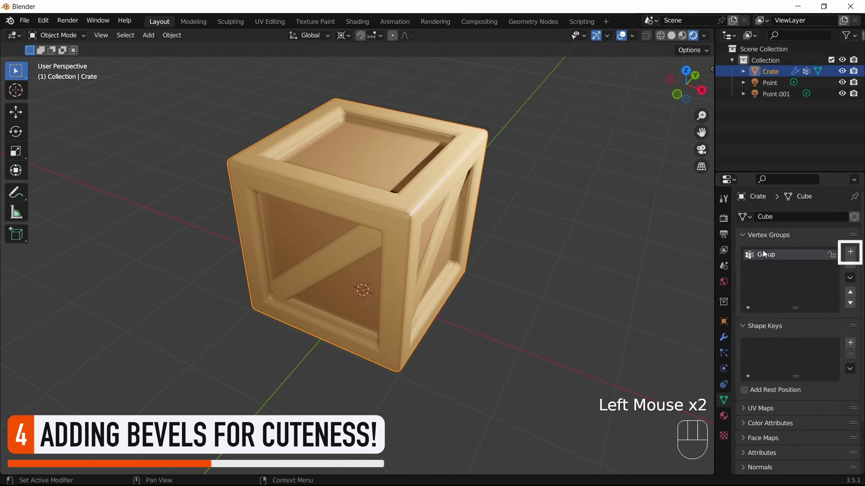
pyautogui.doubleClick(763, 254)
pyautogui.write('Beveled')
pyautogui.press('Return')
# Set the Bevel modifier's limit method to Vertex Group and choose the Beveled group
pyautogui.click(724, 337)
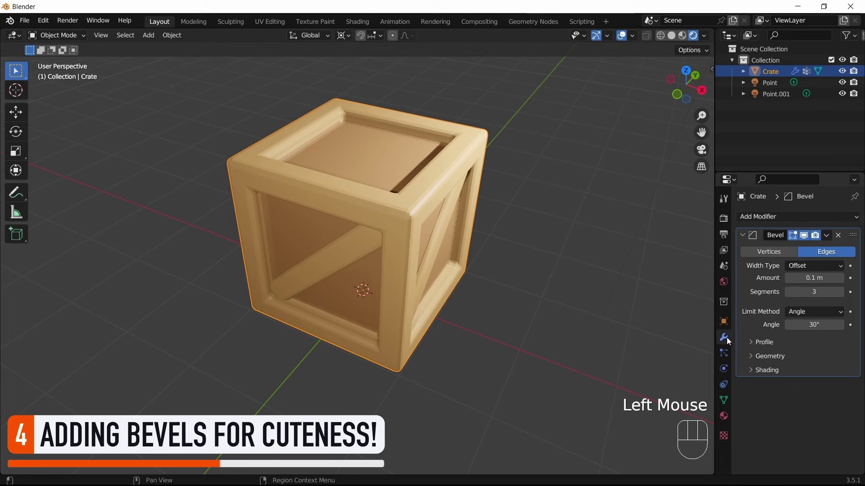
pyautogui.click(806, 311)
pyautogui.click(804, 362)
pyautogui.click(812, 323)
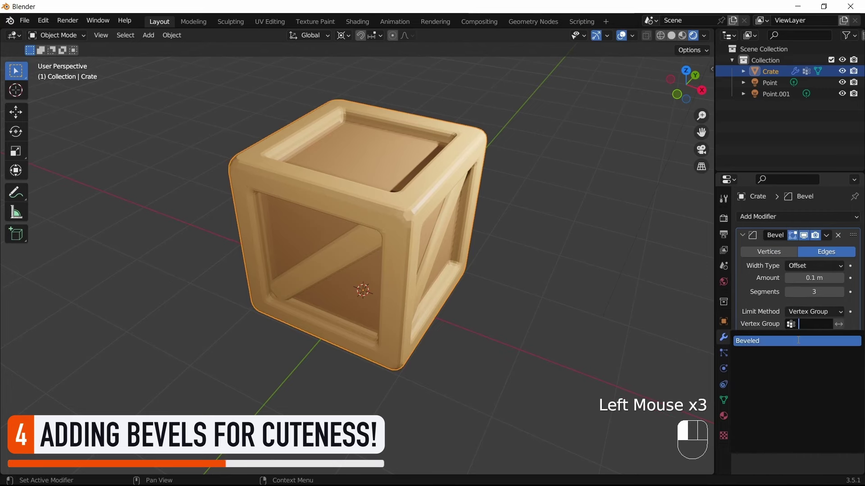
pyautogui.click(806, 341)
pyautogui.moveTo(573, 267); pyautogui.dragTo(532, 264, button='middle')
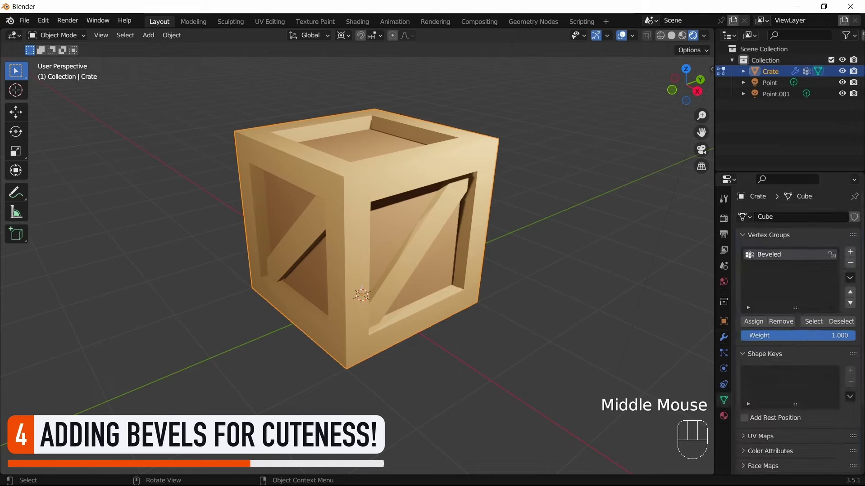
# Select the crate's outer edges in Edit Mode, assign them to the Beveled vertex group, and return to Object Mode
pyautogui.press('Tab')
pyautogui.press('z')
pyautogui.keyDown('alt'); pyautogui.click(423, 167); pyautogui.keyUp('alt')
pyautogui.keyDown('shift'); pyautogui.click(303, 115); pyautogui.keyUp('shift')
pyautogui.keyDown('shift'); pyautogui.click(423, 118); pyautogui.keyUp('shift')
pyautogui.keyDown('shift'); pyautogui.click(349, 243); pyautogui.keyUp('shift')
pyautogui.keyDown('shift'); pyautogui.click(237, 210); pyautogui.keyUp('shift')
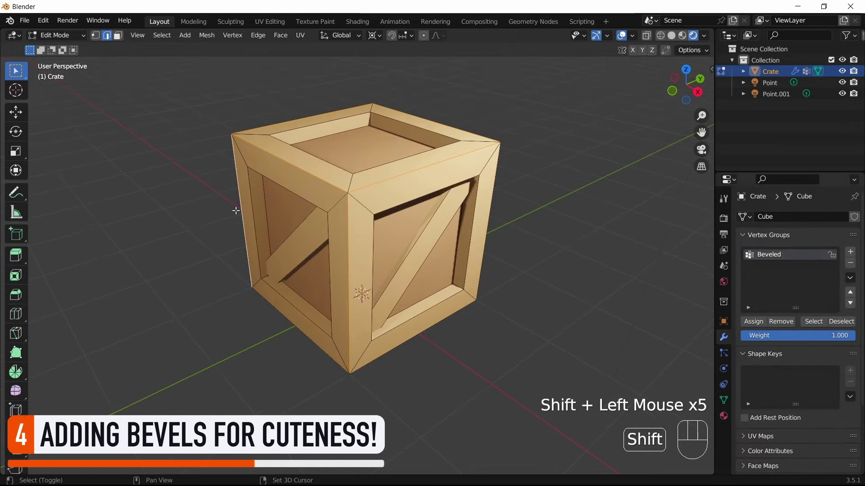
pyautogui.keyDown('shift'); pyautogui.click(488, 221); pyautogui.keyUp('shift')
pyautogui.keyDown('shift'); pyautogui.click(419, 335); pyautogui.keyUp('shift')
pyautogui.moveTo(331, 349); pyautogui.dragTo(234, 337, button='middle')
pyautogui.moveTo(450, 310); pyautogui.dragTo(396, 297, button='middle')
pyautogui.click(753, 322)
pyautogui.click(488, 236)
pyautogui.press('a')
pyautogui.press('a')
pyautogui.press('Tab')
pyautogui.scroll(-1, 487, 236)
pyautogui.moveTo(488, 236); pyautogui.dragTo(458, 237, button='middle')
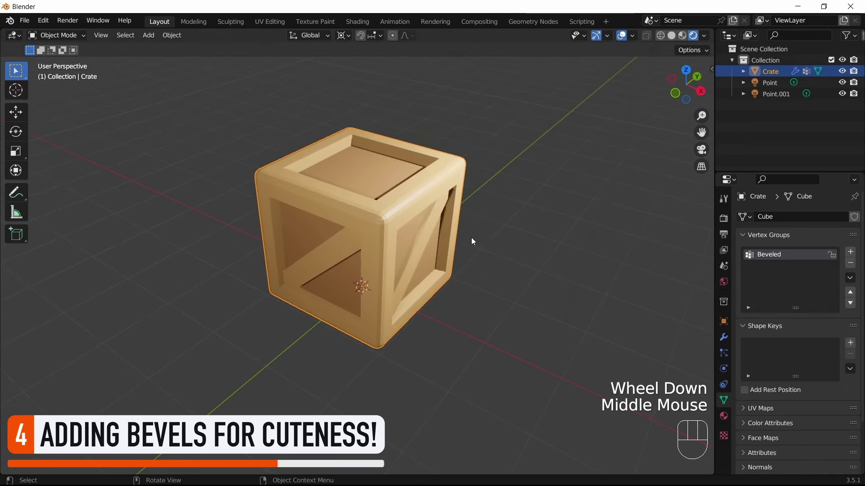
# In Edit Mode, select the inner frame and diagonal plank edges around the crate's sides for the Beveled vertex group
pyautogui.scroll(2, 471, 238)
pyautogui.press('Tab')
pyautogui.keyDown('alt'); pyautogui.click(447, 245); pyautogui.keyUp('alt')
pyautogui.moveTo(471, 238); pyautogui.dragTo(365, 253, button='middle')
pyautogui.click(445, 247)
pyautogui.click(419, 241)
pyautogui.keyDown('shift'); pyautogui.click(435, 249); pyautogui.keyUp('shift')
pyautogui.keyDown('shift'); pyautogui.click(304, 230); pyautogui.keyUp('shift')
pyautogui.keyDown('shift'); pyautogui.click(315, 258); pyautogui.keyUp('shift')
pyautogui.keyDown('shift'); pyautogui.click(392, 253); pyautogui.keyUp('shift')
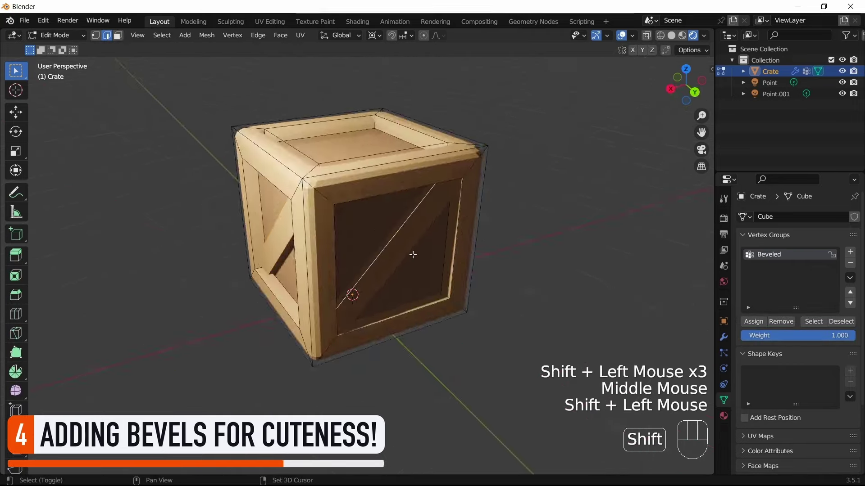
pyautogui.moveTo(459, 257); pyautogui.dragTo(315, 259, button='middle')
pyautogui.scroll(-1, 450, 274)
pyautogui.press('a')
# Select the remaining inner frame edge loops, assign them to the Beveled vertex group, and clear the selection
pyautogui.press('Tab')
pyautogui.press('2')
pyautogui.keyDown('alt'); pyautogui.click(298, 308); pyautogui.keyUp('alt')
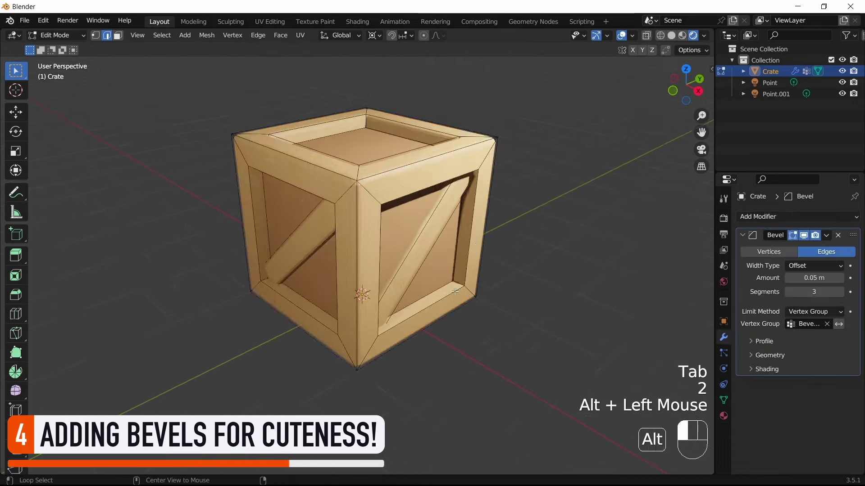
pyautogui.keyDown('alt'); pyautogui.keyDown('shift'); pyautogui.click(421, 311); pyautogui.keyUp('shift'); pyautogui.keyUp('alt')
pyautogui.moveTo(518, 273); pyautogui.dragTo(421, 272, button='middle')
pyautogui.keyDown('alt'); pyautogui.keyDown('shift'); pyautogui.click(407, 308); pyautogui.keyUp('shift'); pyautogui.keyUp('alt')
pyautogui.click(723, 400)
pyautogui.click(757, 322)
pyautogui.moveTo(212, 237); pyautogui.dragTo(353, 293, button='middle')
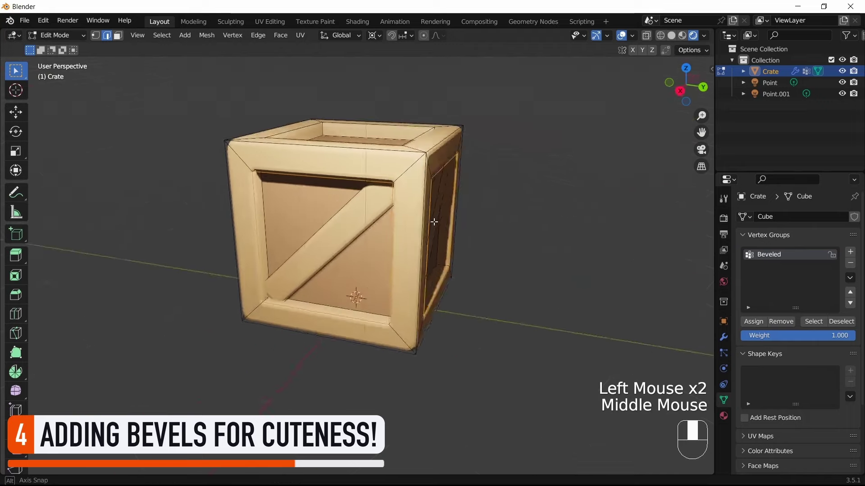
pyautogui.press('a')
# Enter Edit Mode and make a straight knife cut across the middle of the crate's recessed top panel
pyautogui.scroll(3, 361, 226)
pyautogui.moveTo(353, 299); pyautogui.dragTo(458, 247, button='middle')
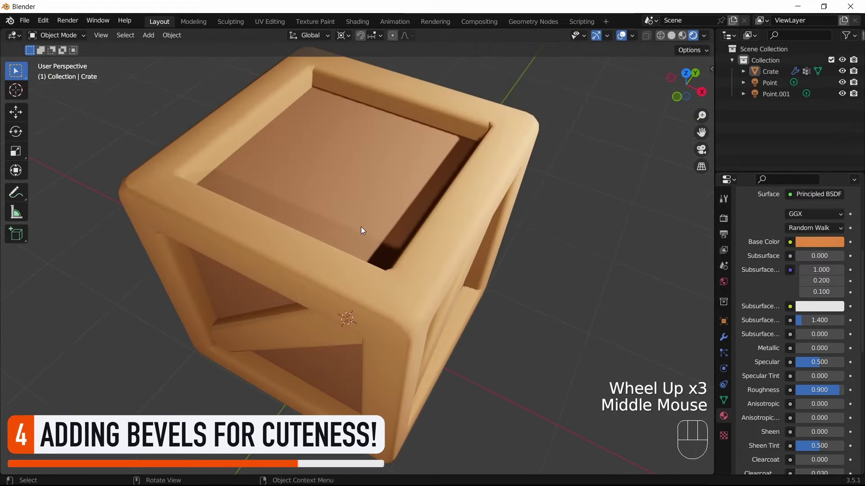
pyautogui.scroll(-1, 361, 226)
pyautogui.click(458, 246)
pyautogui.press('Tab')
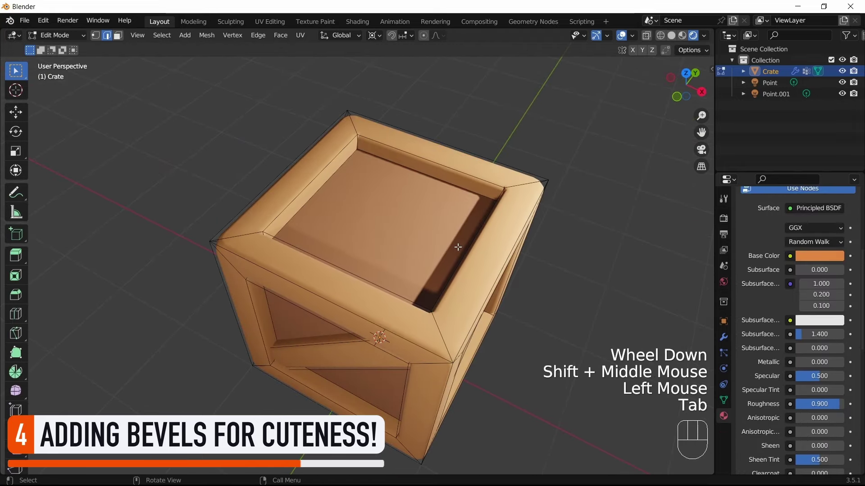
pyautogui.press('k')
pyautogui.keyDown('shift'); pyautogui.click(430, 178); pyautogui.keyUp('shift')
pyautogui.moveTo(430, 178); pyautogui.dragTo(381, 199, button='middle')
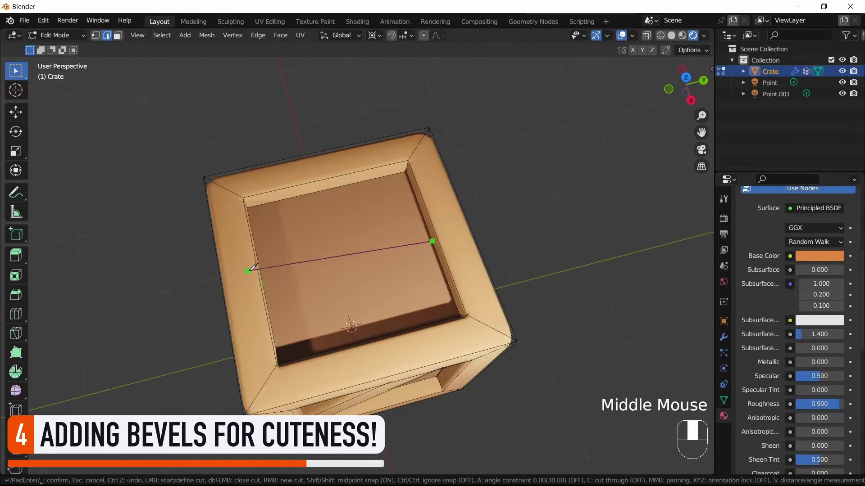
pyautogui.keyDown('shift'); pyautogui.click(263, 283); pyautogui.keyUp('shift')
pyautogui.press('Return')
# Add two more knife cuts across the top panel, one on each side of the middle cut and parallel to it
pyautogui.press('k')
pyautogui.keyDown('shift'); pyautogui.click(418, 205); pyautogui.keyUp('shift')
pyautogui.keyDown('shift'); pyautogui.click(254, 244); pyautogui.keyUp('shift')
pyautogui.press('Return')
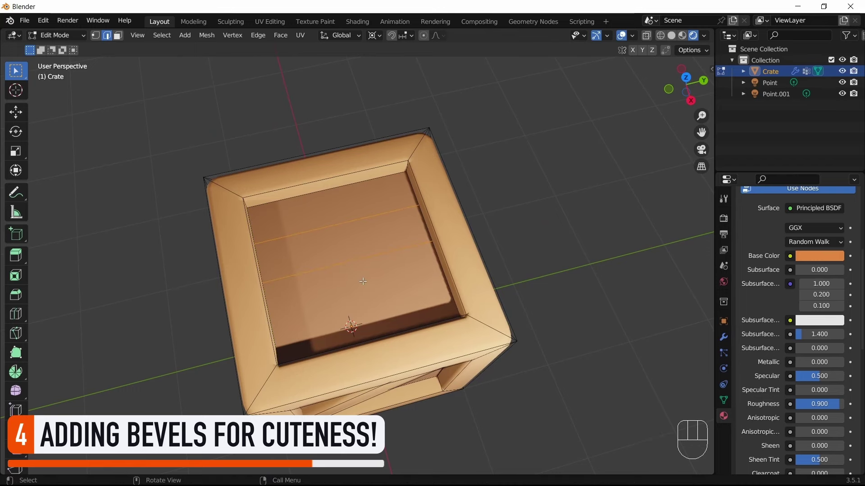
pyautogui.press('k')
pyautogui.keyDown('shift'); pyautogui.click(447, 280); pyautogui.keyUp('shift')
pyautogui.keyDown('shift'); pyautogui.click(276, 323); pyautogui.keyUp('shift')
pyautogui.press('Return')
# Bevel the three cut edges on the top panel about 0.04 m wide with 2 segments
pyautogui.moveTo(373, 317); pyautogui.dragTo(488, 301, button='middle')
pyautogui.press('ctrl')
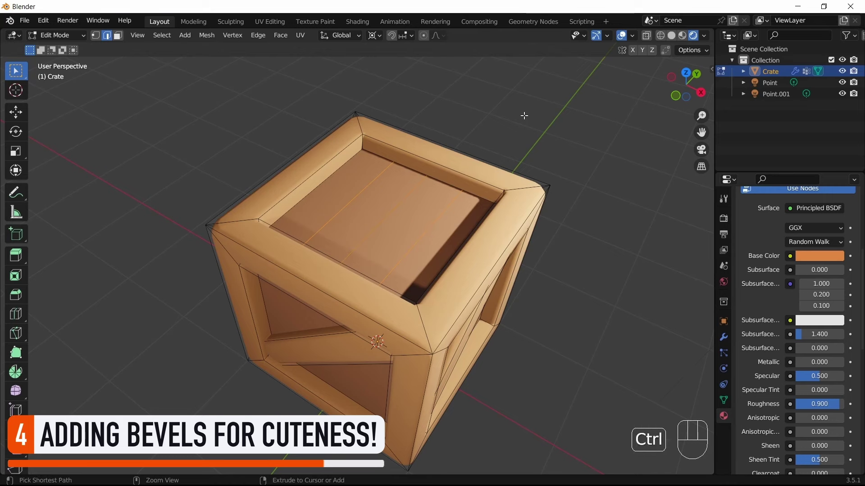
pyautogui.hotkey('ctrl', 'b')
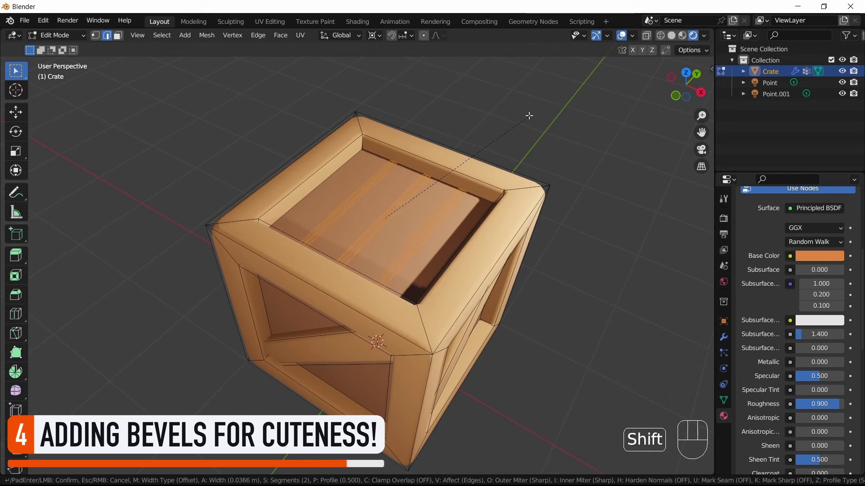
pyautogui.click(526, 117)
# Select the centre edge of each beveled strip and move all three down along Z to form grooves between the planks
pyautogui.press('2')
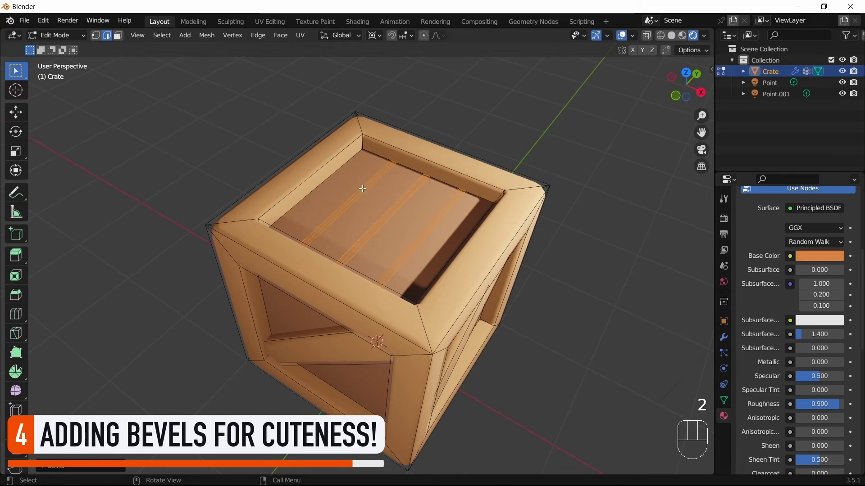
pyautogui.click(364, 189)
pyautogui.keyDown('shift'); pyautogui.click(392, 215); pyautogui.keyUp('shift')
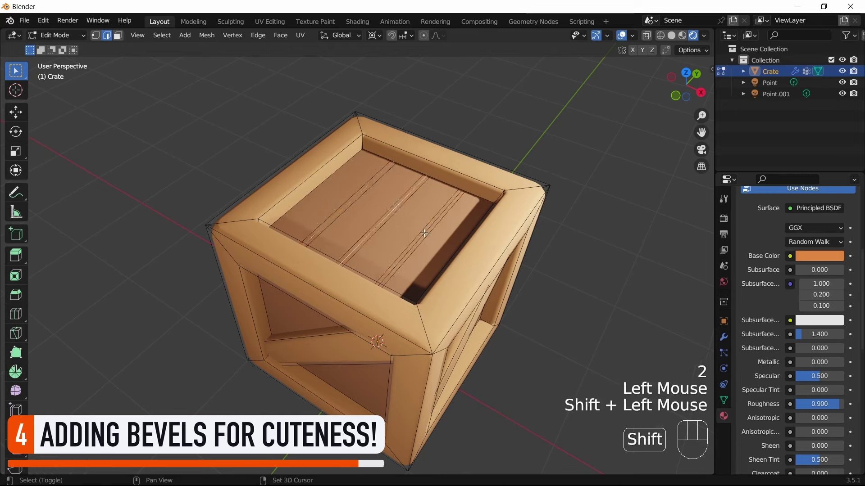
pyautogui.keyDown('shift'); pyautogui.click(424, 237); pyautogui.keyUp('shift')
pyautogui.press('g')
pyautogui.press('z')
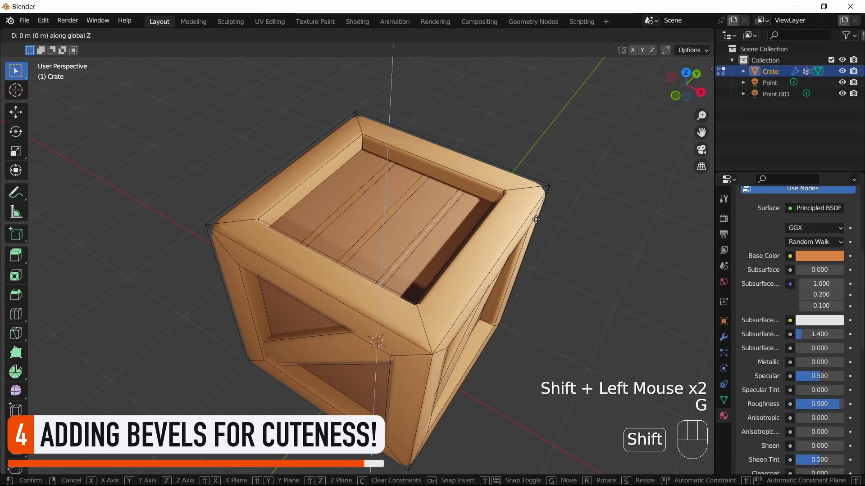
pyautogui.click(533, 229)
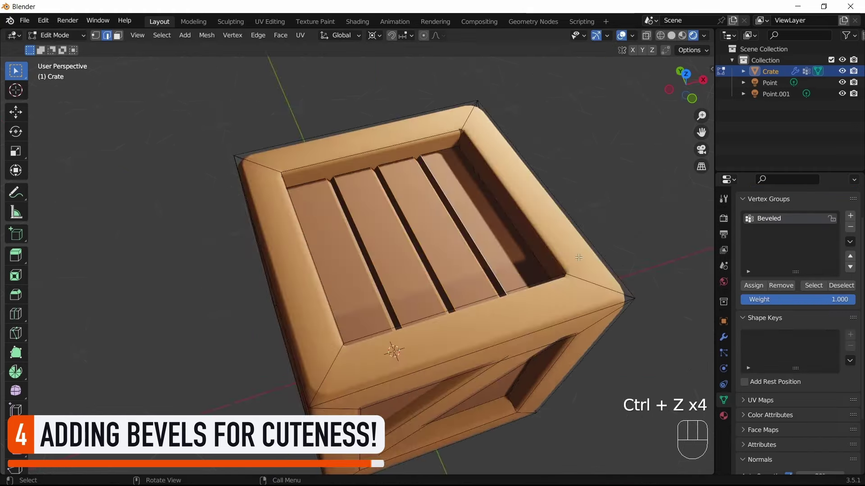
# Bevel the plank edges along the grooves about 0.007 m wide with 2 segments and deselect the geometry
pyautogui.moveTo(578, 257); pyautogui.dragTo(552, 225, button='middle')
pyautogui.scroll(2, 552, 225)
pyautogui.hotkey('ctrl', 'b')
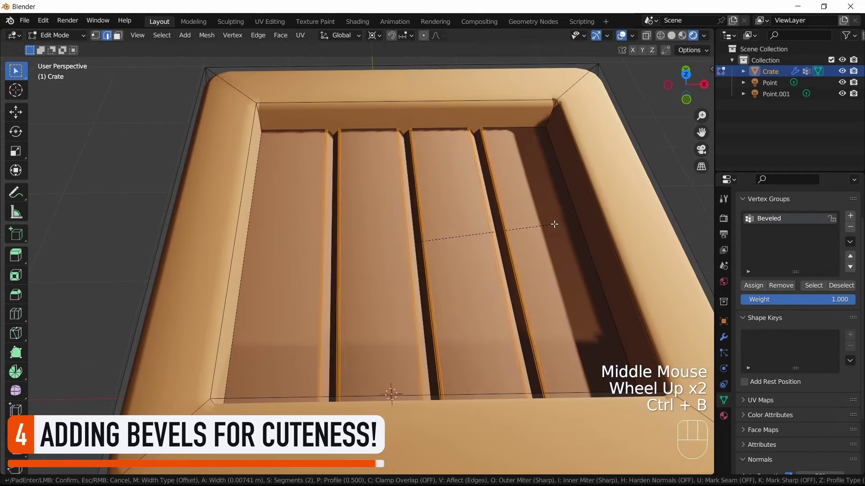
pyautogui.click(558, 224)
pyautogui.press('a')
pyautogui.press('a')
pyautogui.scroll(-3, 557, 225)
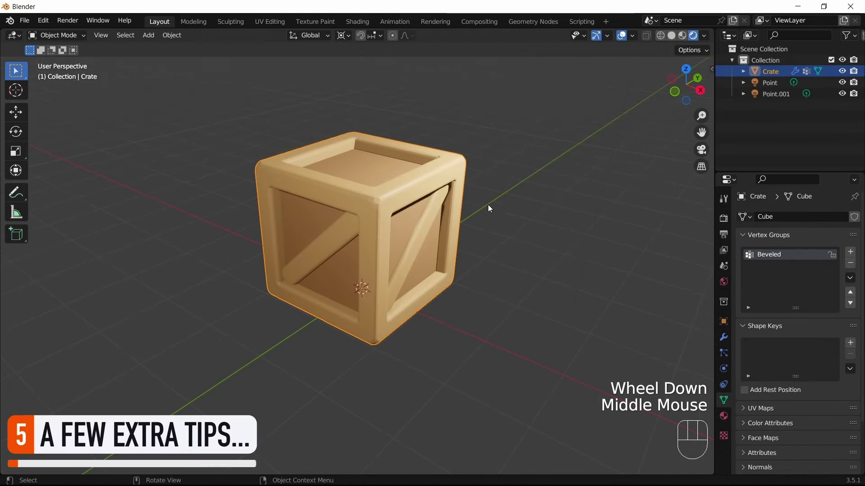
# Apply Shade Smooth to the crate in Object Mode
pyautogui.press('F3')
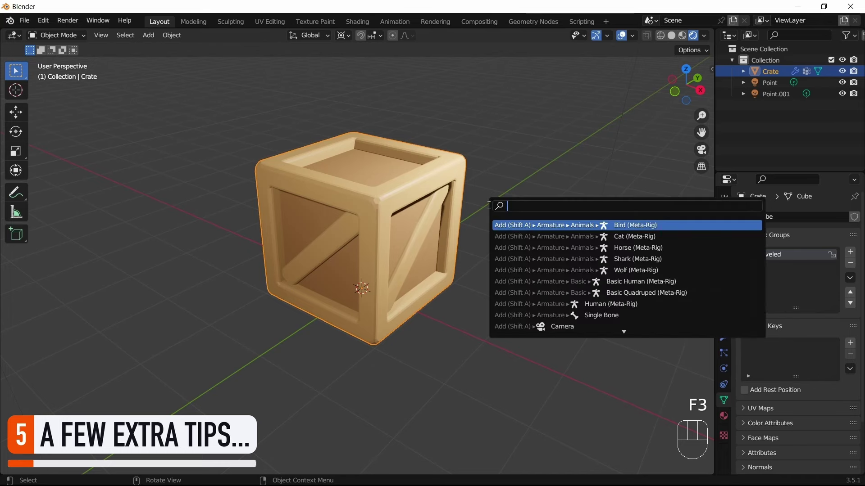
pyautogui.write('smooth')
pyautogui.press('Return')
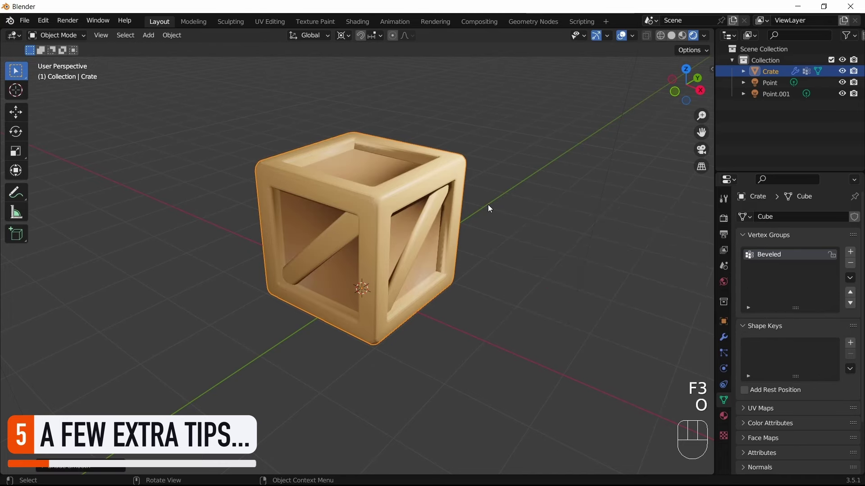
pyautogui.scroll(1, 489, 215)
pyautogui.moveTo(490, 215); pyautogui.dragTo(494, 224, button='middle')
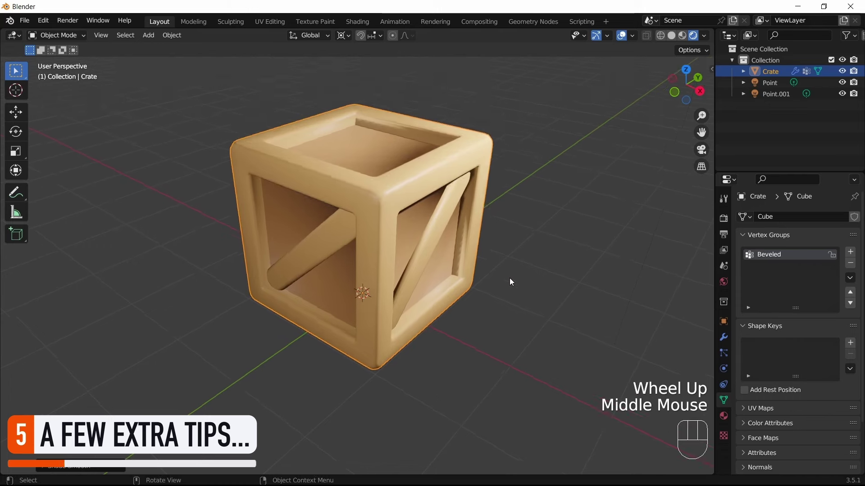
# Enable Auto Smooth for the crate's normals and apply Shade Auto Smooth to it
pyautogui.click(770, 467)
pyautogui.scroll(-7, 780, 434)
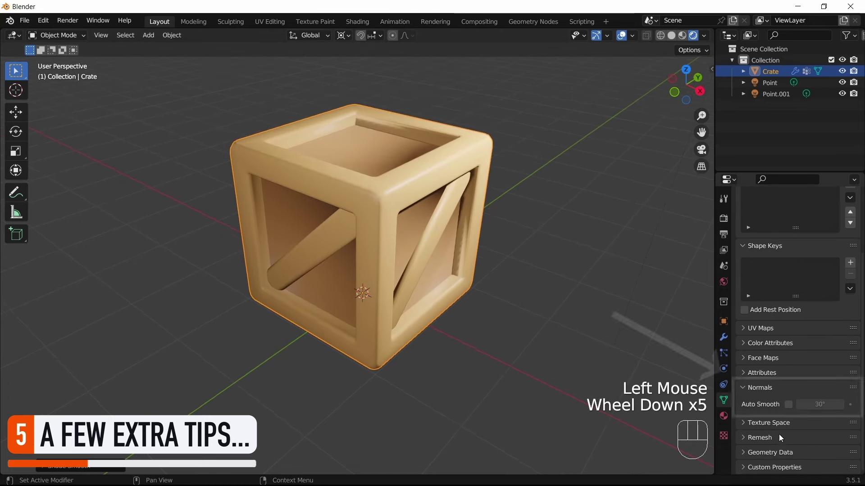
pyautogui.click(789, 404)
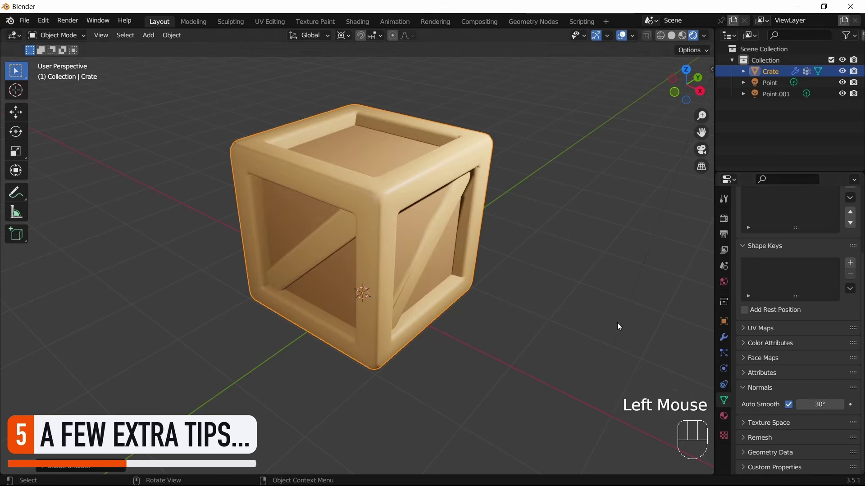
pyautogui.press('F3')
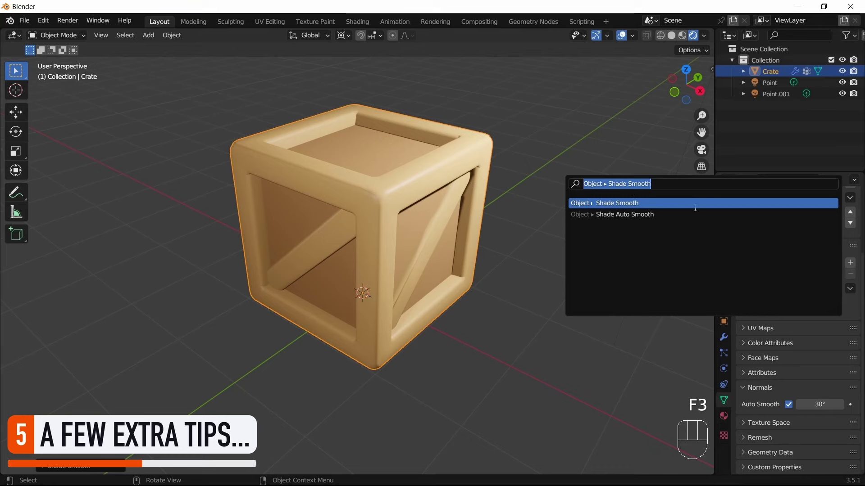
pyautogui.click(696, 215)
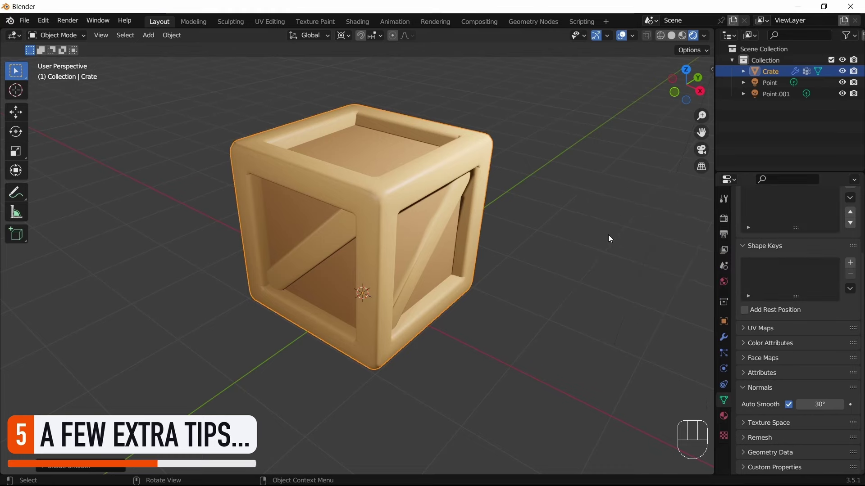
# Adjust the dark wood material's roughness and shift its base color to a redder brown
pyautogui.moveTo(608, 235); pyautogui.dragTo(546, 229, button='middle')
pyautogui.click(724, 416)
pyautogui.scroll(-5, 761, 342)
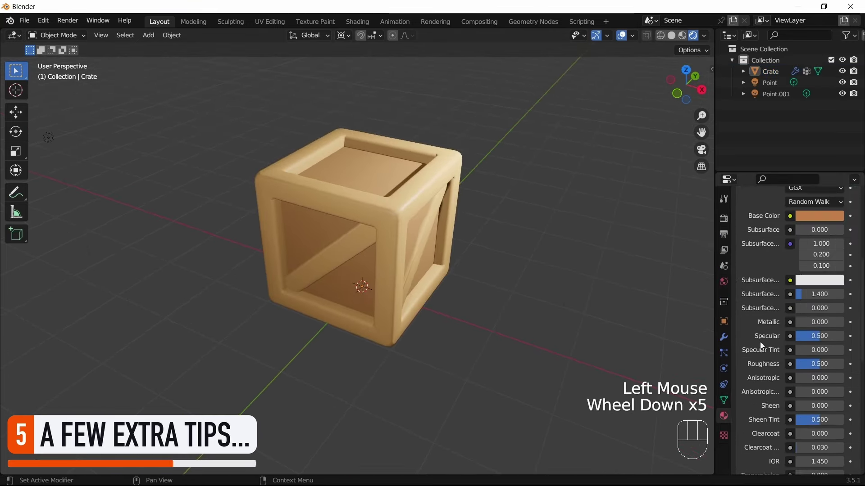
pyautogui.click(816, 364)
pyautogui.click(819, 216)
pyautogui.moveTo(835, 75); pyautogui.dragTo(835, 82)
pyautogui.moveTo(775, 118); pyautogui.dragTo(777, 116)
# Set the light wood material's roughness to 0.9
pyautogui.scroll(7, 755, 241)
pyautogui.click(762, 211)
pyautogui.scroll(-5, 781, 274)
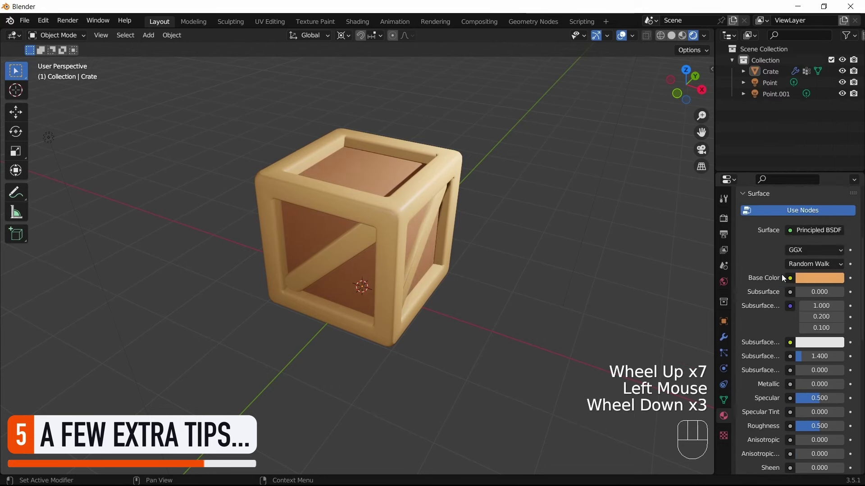
pyautogui.click(820, 337)
pyautogui.write('.9')
pyautogui.press('Return')
pyautogui.scroll(3, 816, 340)
# Change the light wood material's base color to a deeper orange
pyautogui.click(819, 242)
pyautogui.click(776, 145)
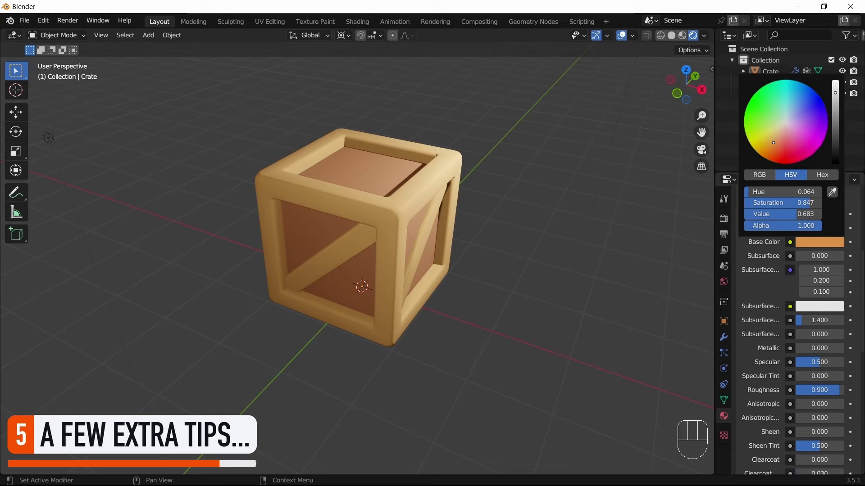
pyautogui.keyDown('shift'); pyautogui.moveTo(777, 146); pyautogui.dragTo(774, 145); pyautogui.keyUp('shift')
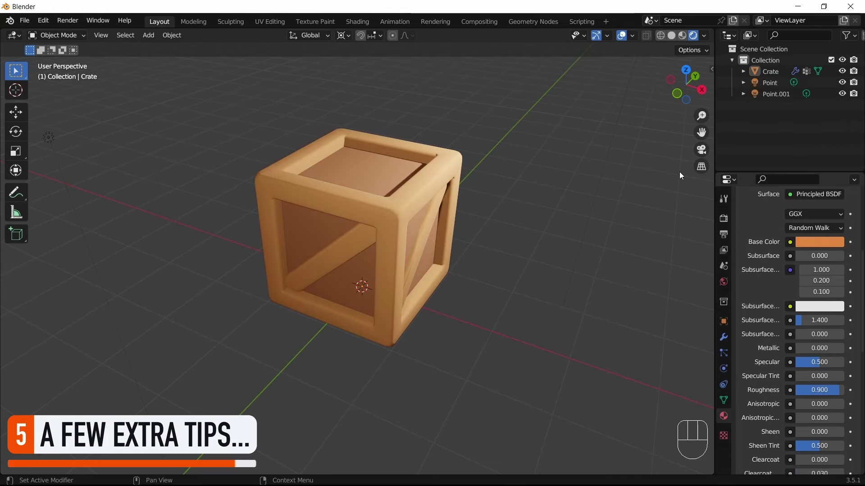